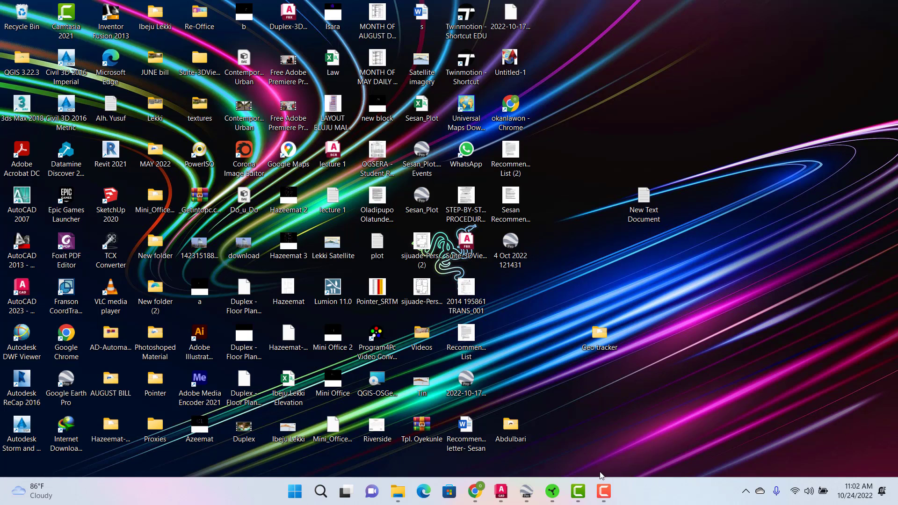
- Switch to Google Earth Pro and examine the surveyed plot boundary with points B, C, D and E around the building
left_click(529, 495)
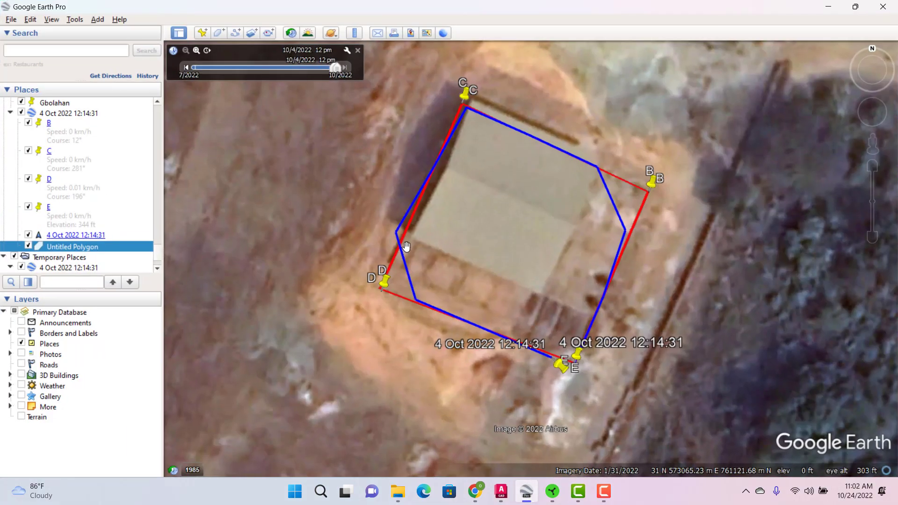
mouse_move(483, 258)
left_mouse_down()
mouse_move(458, 255)
mouse_move(501, 259)
mouse_move(487, 263)
left_mouse_up()
left_click_drag(564, 234, 590, 261)
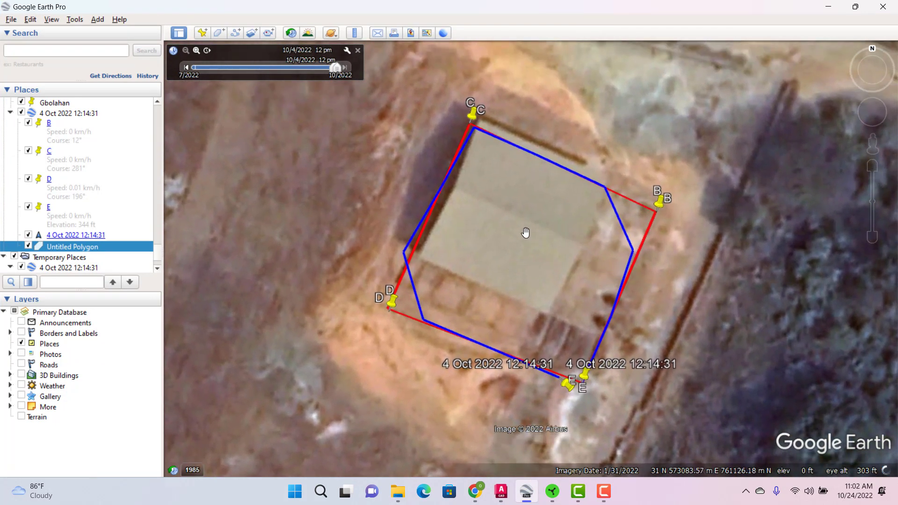
left_click_drag(510, 238, 507, 231)
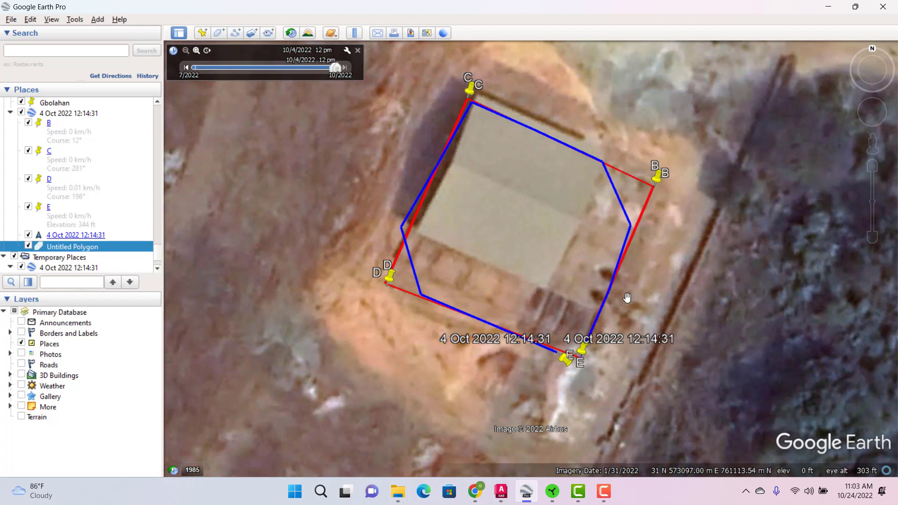
- Switch to AutoCAD and load SpaTools.dll from the AD-Automatic-Dimension-Autocad folder with the NETLOAD command
left_click(501, 491)
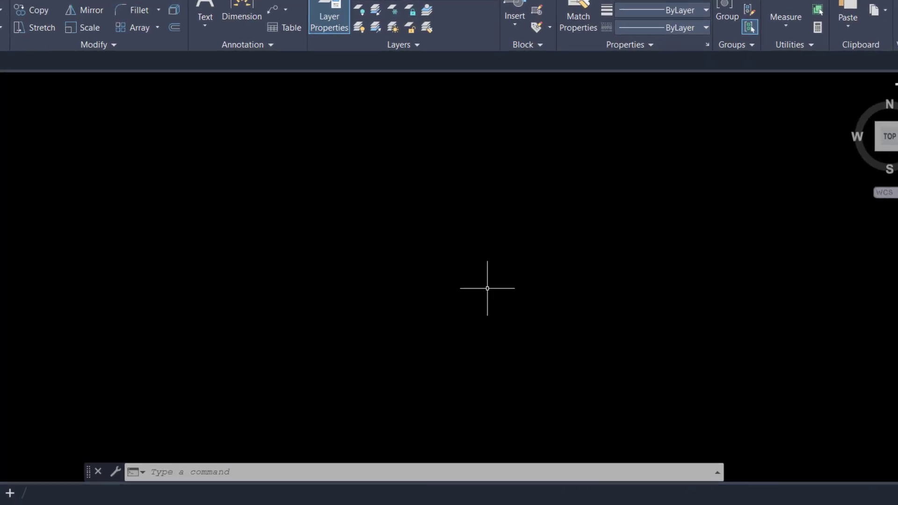
type("NET")
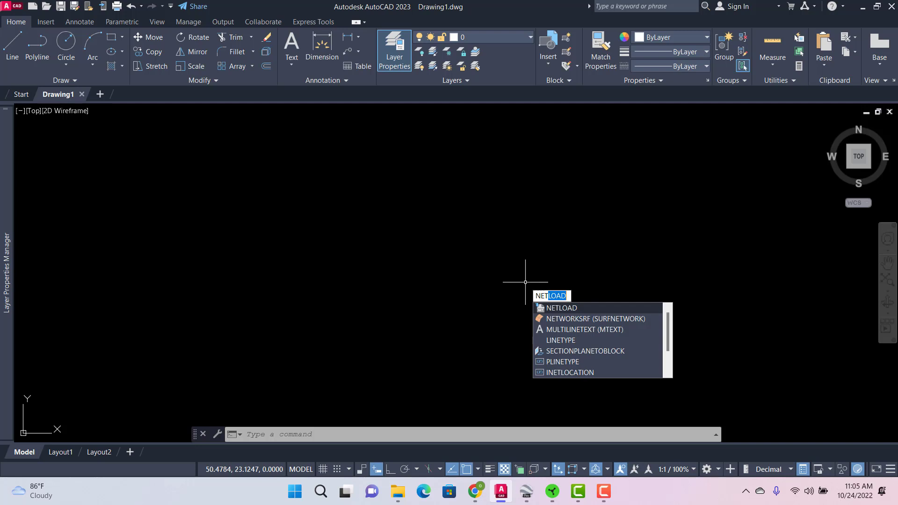
type("LOAd")
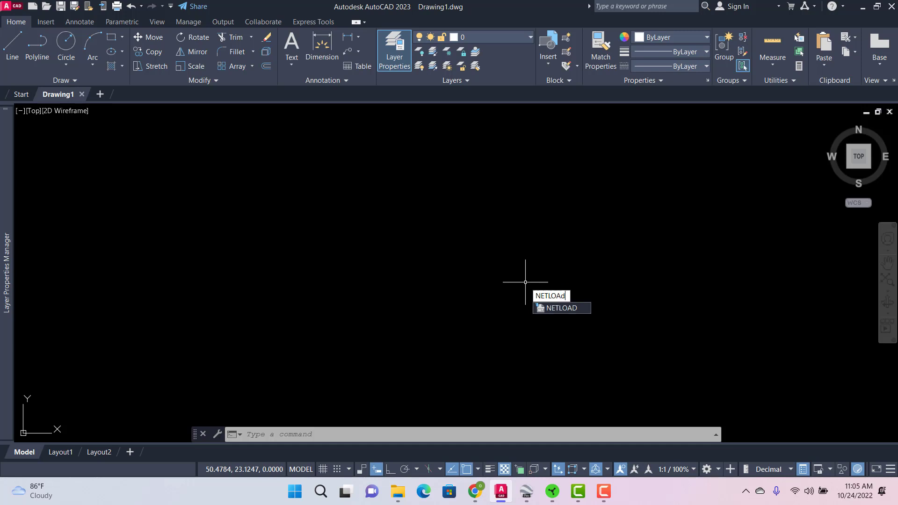
key("BackSpace")
type("D")
key("Return")
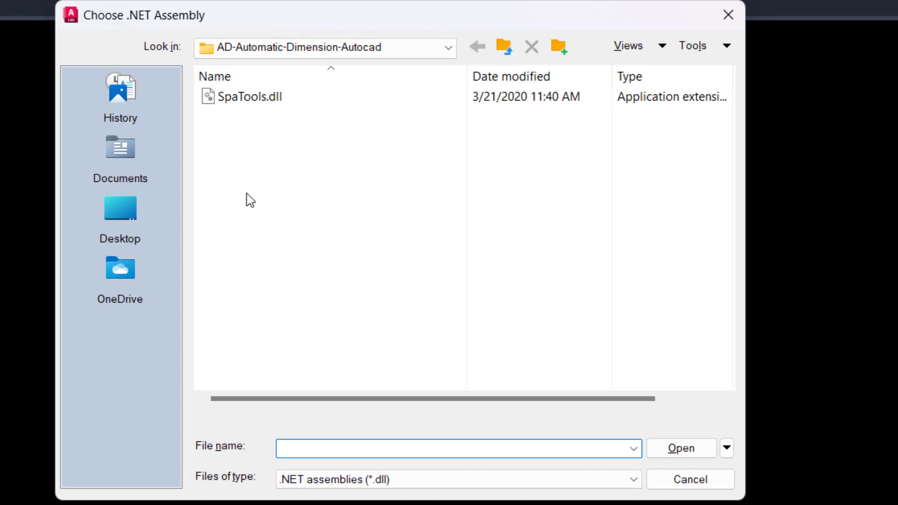
left_click(260, 97)
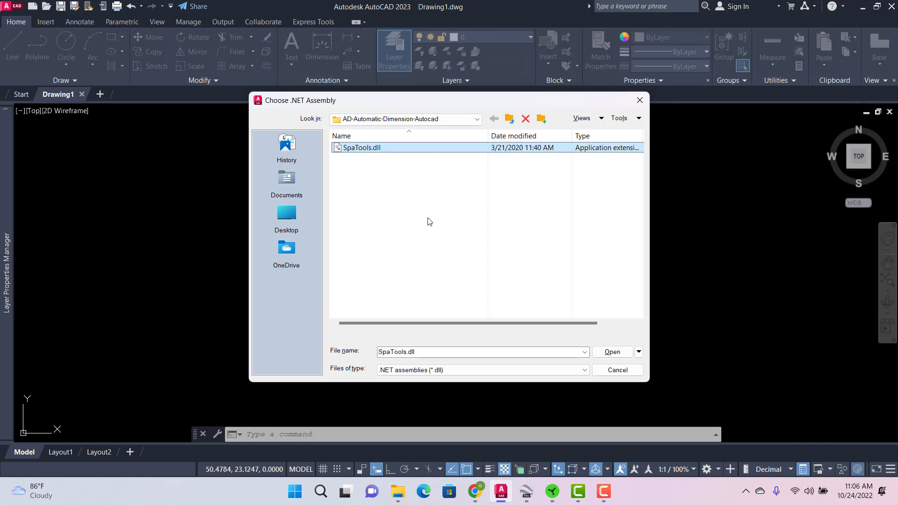
left_click(381, 152)
left_click(613, 355)
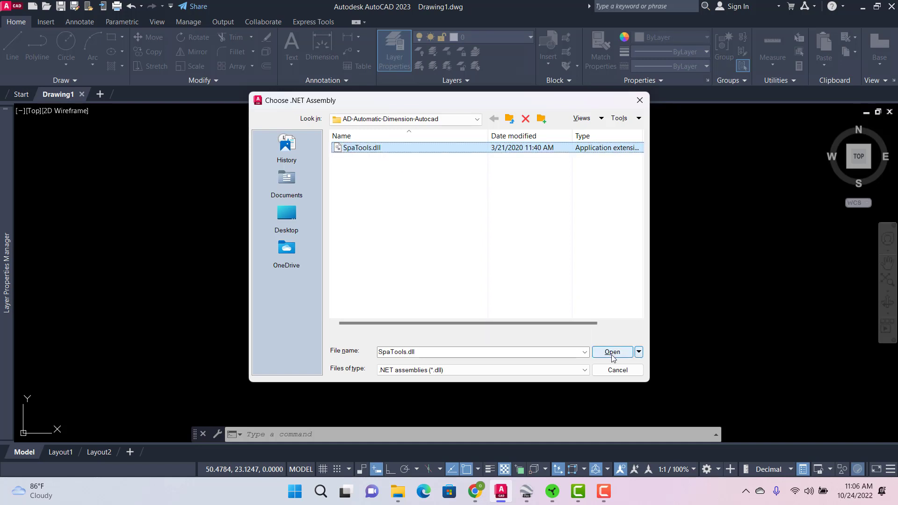
left_click(614, 355)
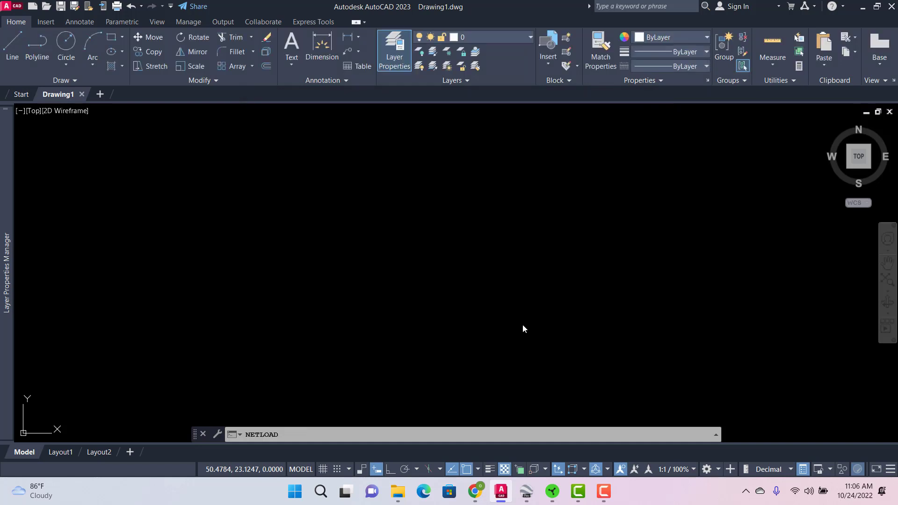
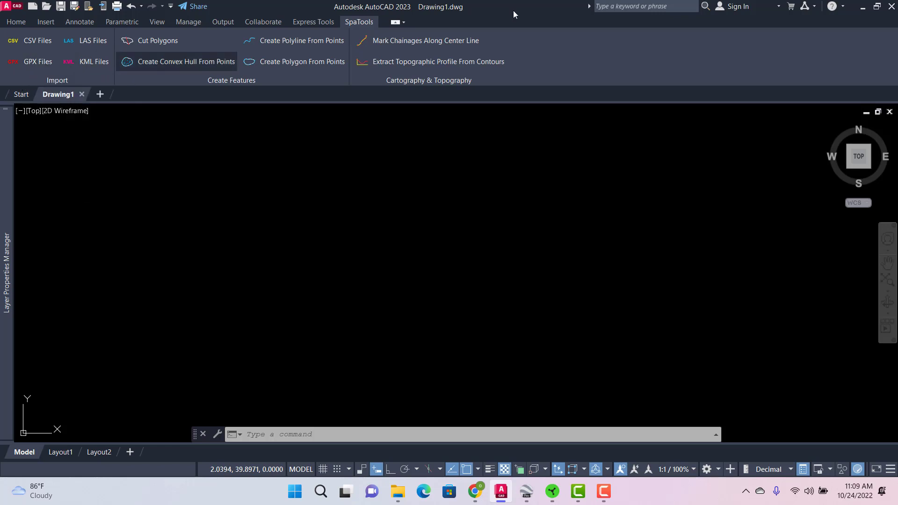
- Open the Geo tracker folder on the desktop and examine its GPX file and the files in the Field Data subfolder
left_click(862, 6)
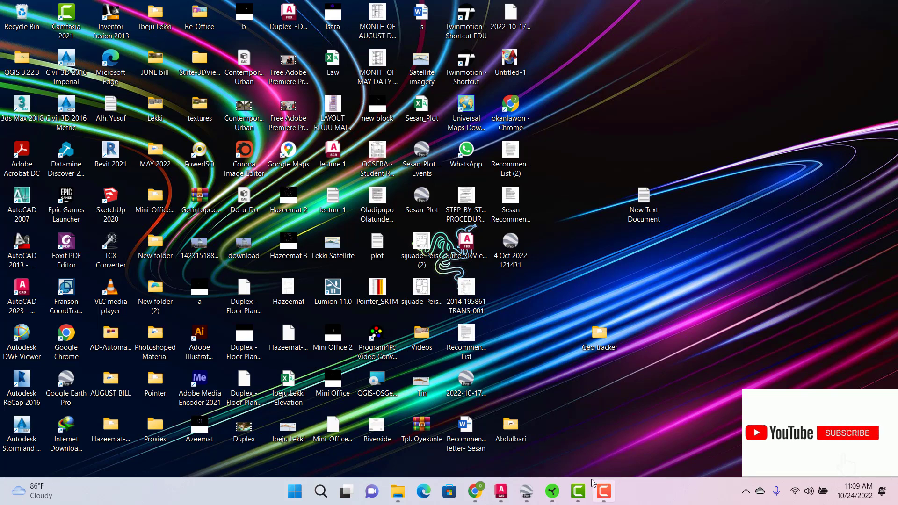
mouse_move(597, 345)
left_mouse_down()
mouse_move(674, 280)
mouse_move(603, 351)
mouse_move(660, 353)
mouse_move(637, 357)
mouse_move(617, 344)
mouse_move(606, 351)
left_mouse_up()
double_click(600, 342)
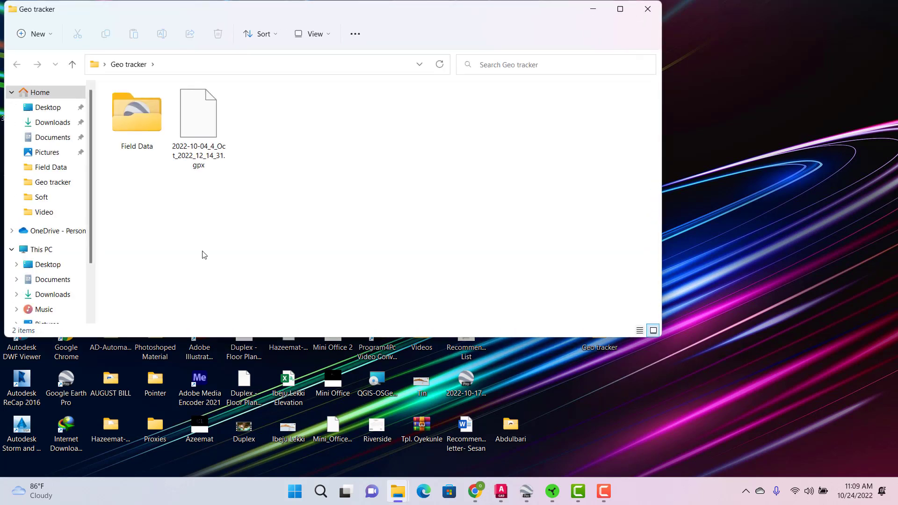
left_click(195, 163)
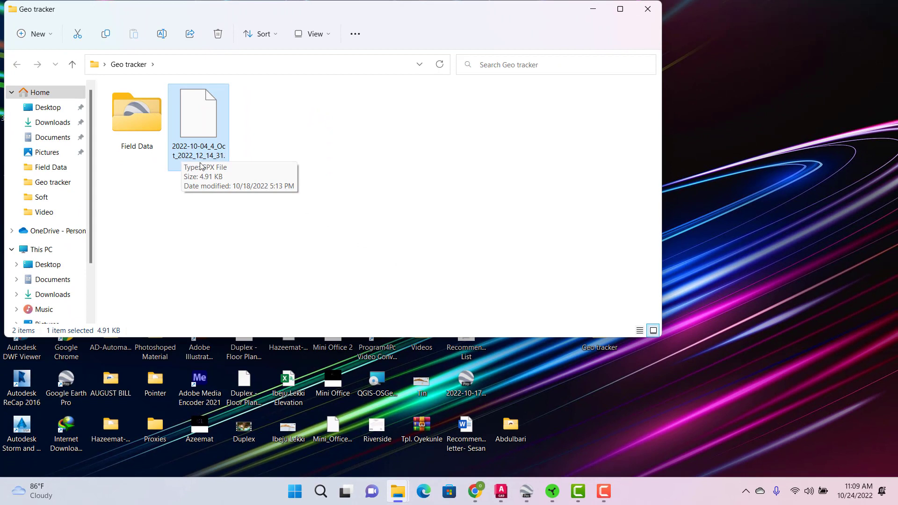
left_click(194, 202)
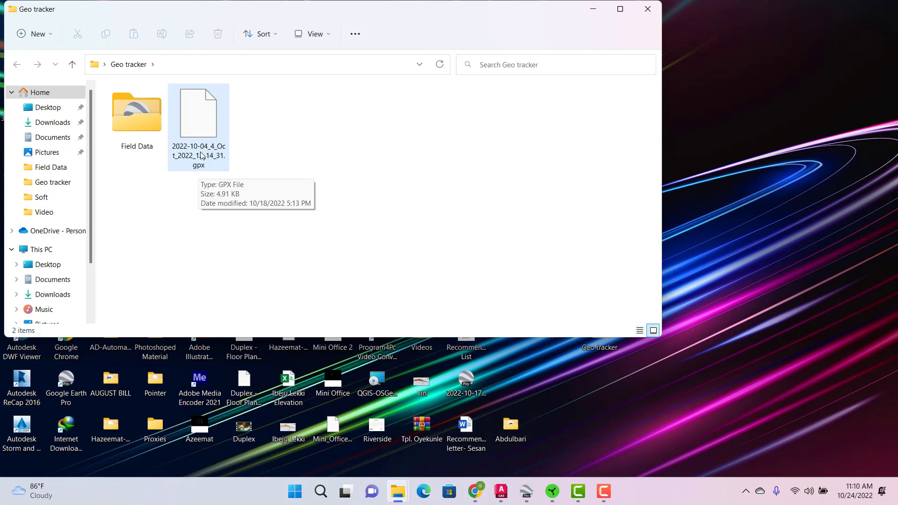
double_click(140, 148)
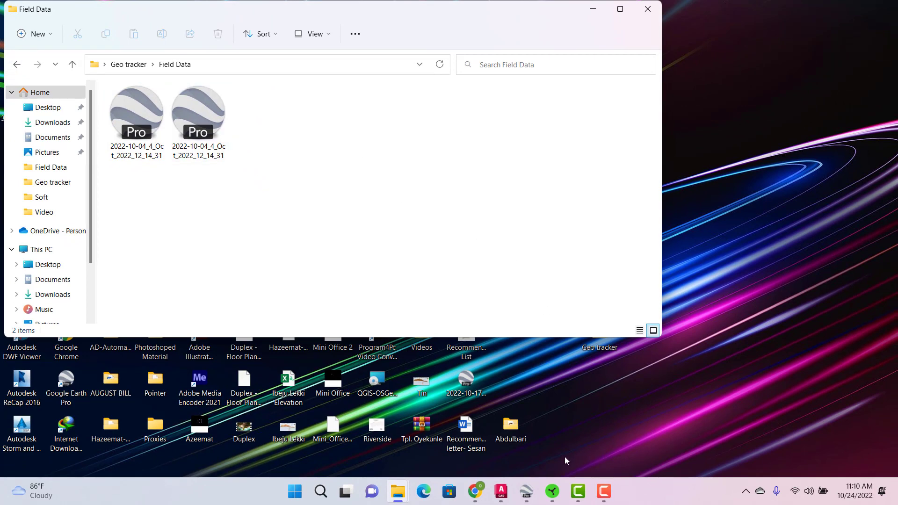
- Switch back to AutoCAD and import the KML file 2022-10-04_4_Oct_2022_12_14_31 from Geo tracker's Field Data folder with SpaTools
left_click(501, 491)
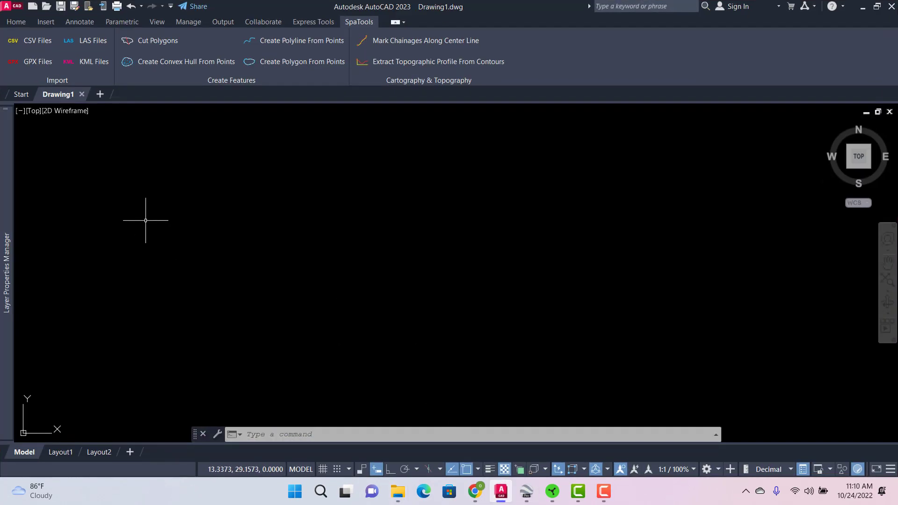
left_click(78, 66)
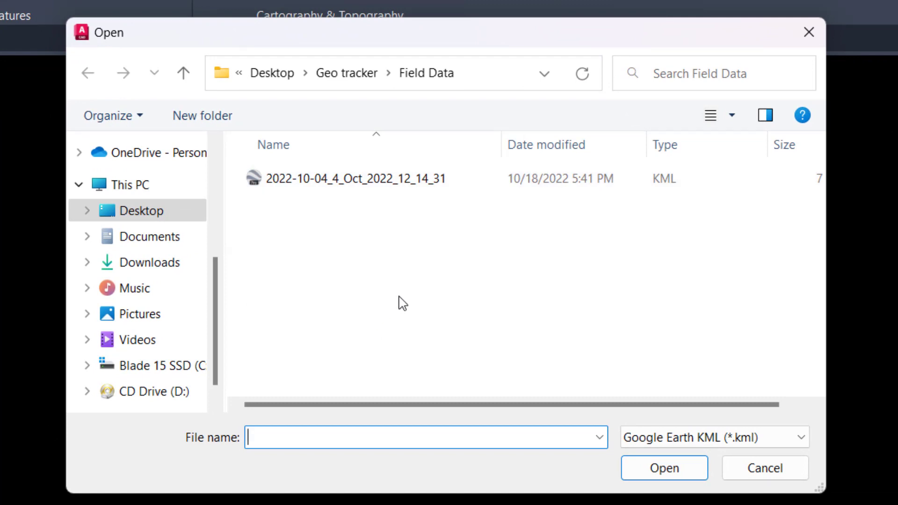
left_click(417, 185)
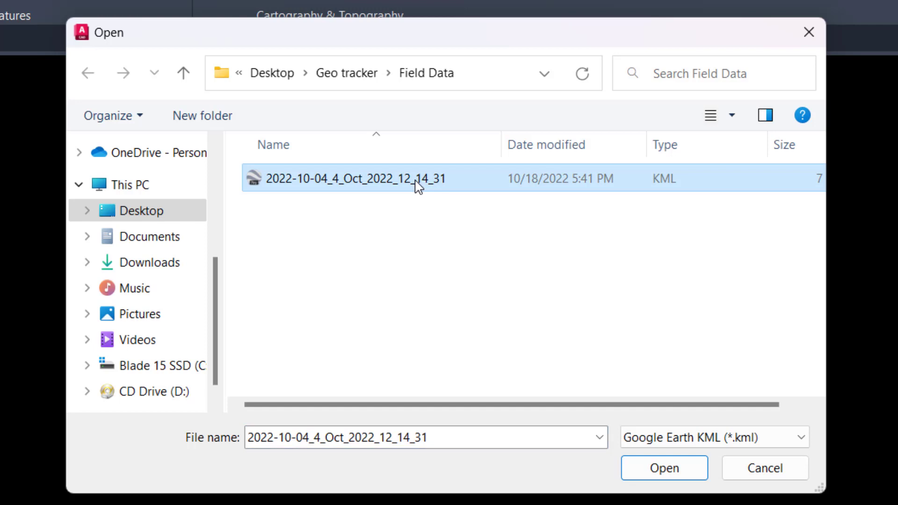
left_click(184, 74)
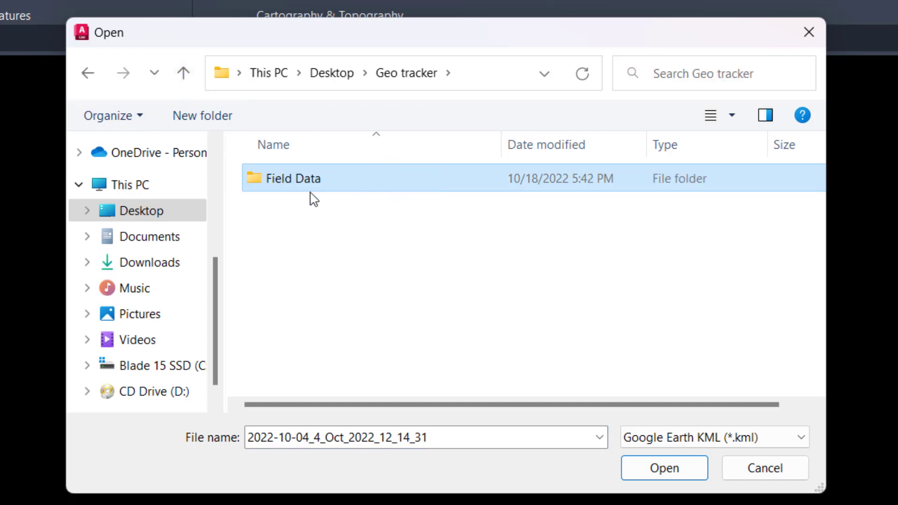
left_click(183, 74)
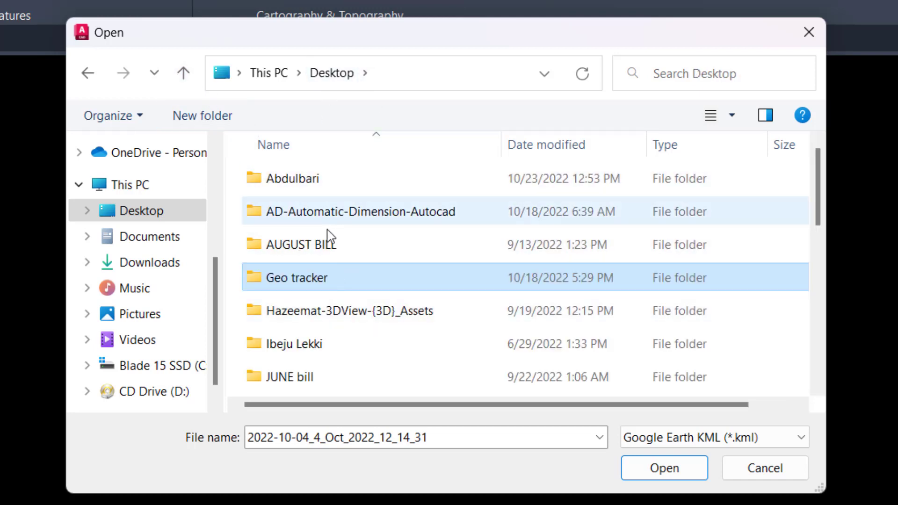
scroll(323, 286, "down", 2)
scroll(326, 298, "up", 2)
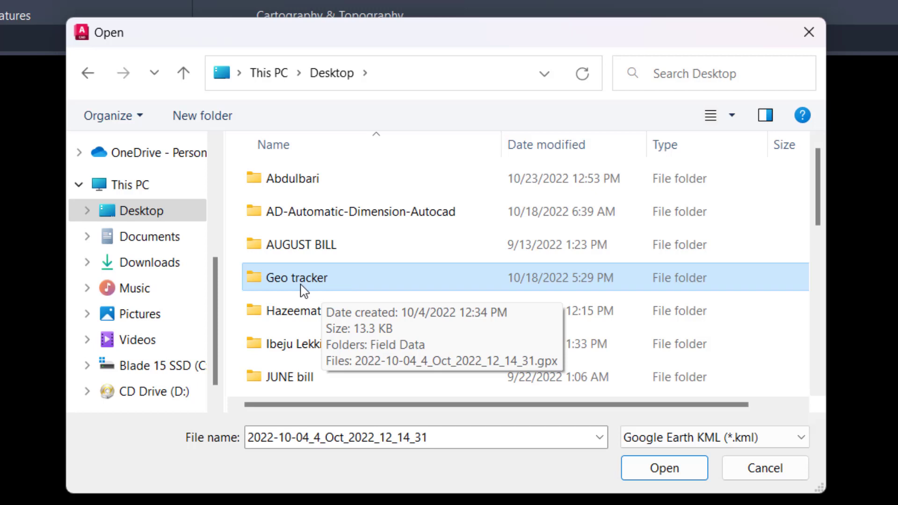
double_click(302, 286)
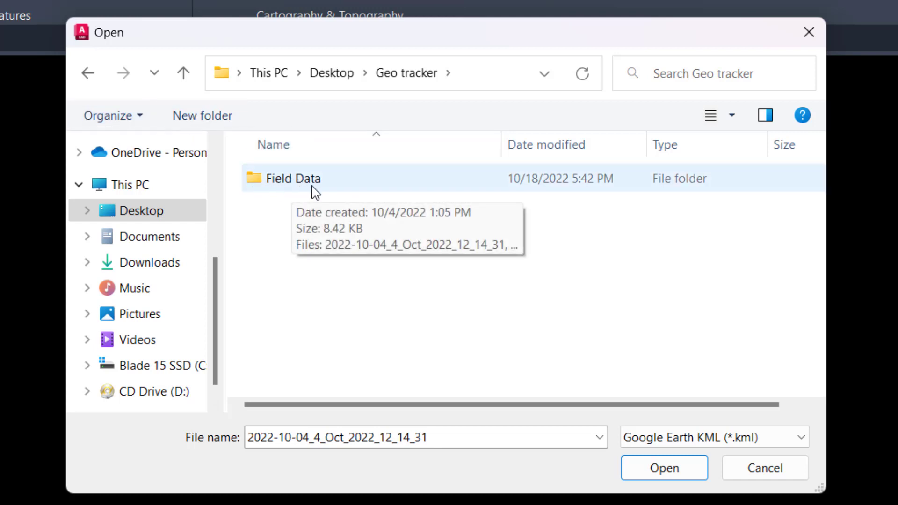
left_click(290, 188)
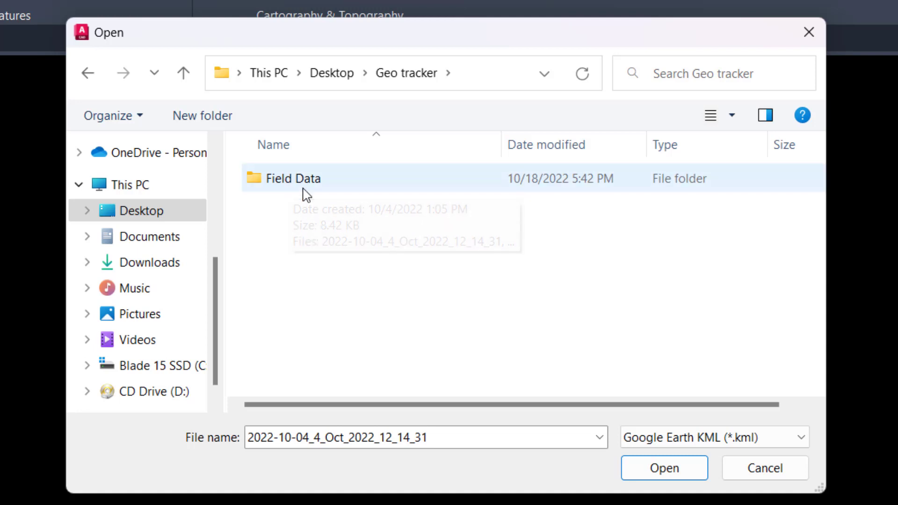
double_click(328, 186)
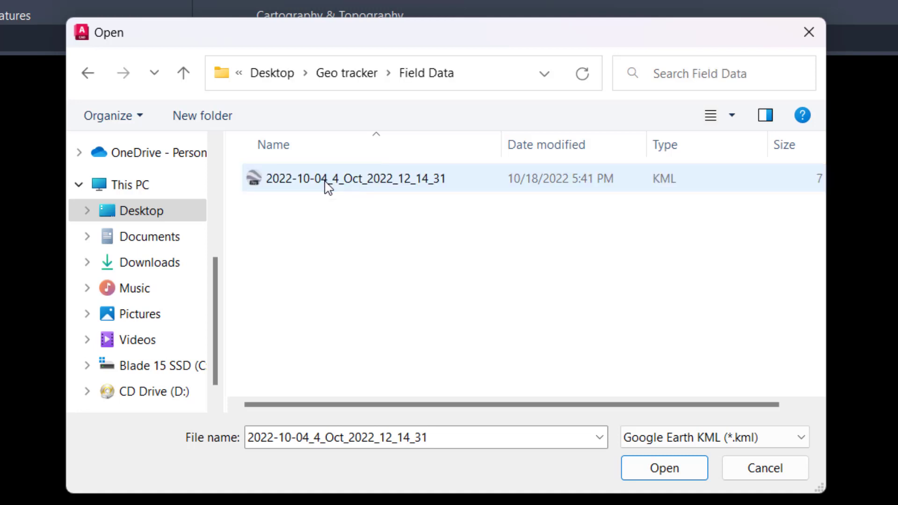
left_click(316, 189)
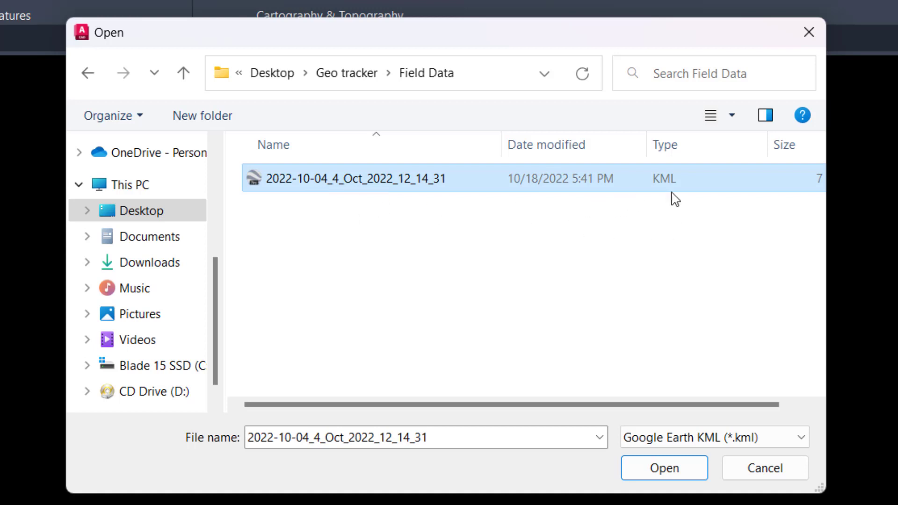
left_click(666, 477)
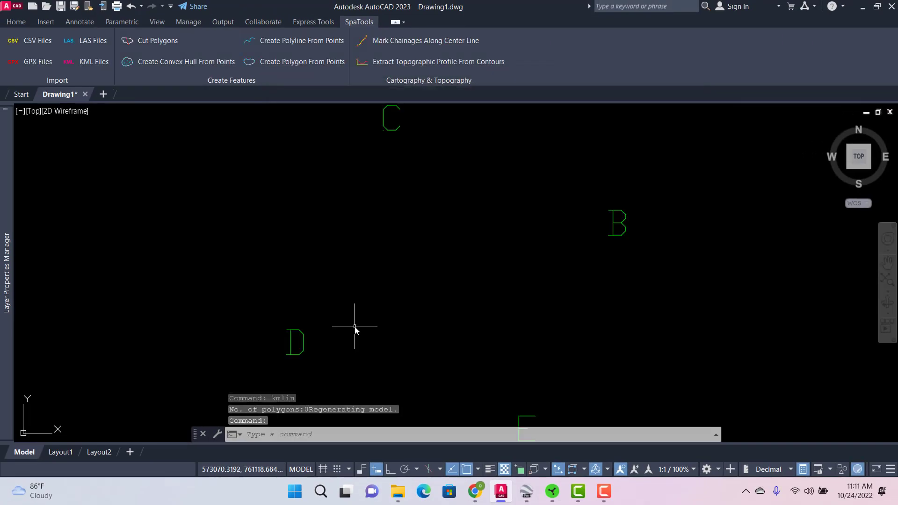
- Examine the layout of the imported point labels B, C, D and E in the drawing
scroll(355, 326, "down", 5)
scroll(363, 325, "up", 2)
scroll(373, 204, "up", 2)
scroll(407, 202, "down", 4)
scroll(415, 192, "up", 3)
scroll(393, 190, "up", 2)
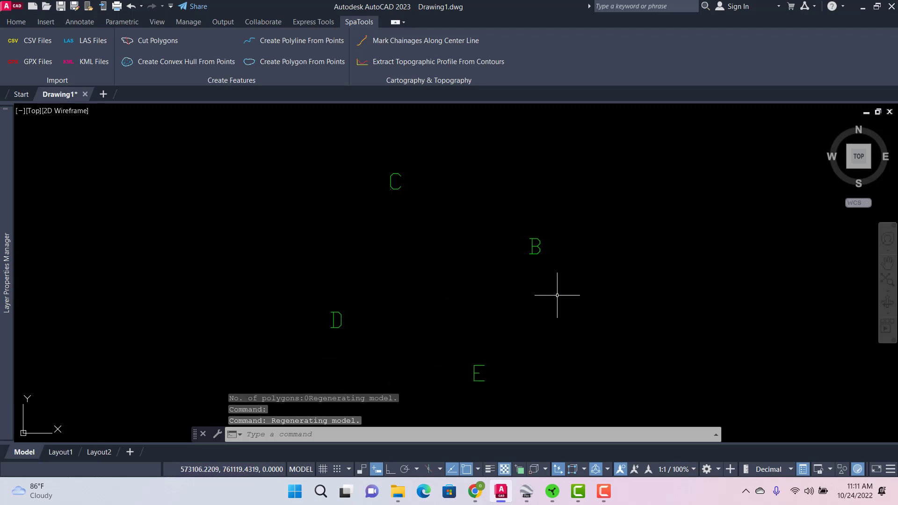
scroll(385, 183, "down", 2)
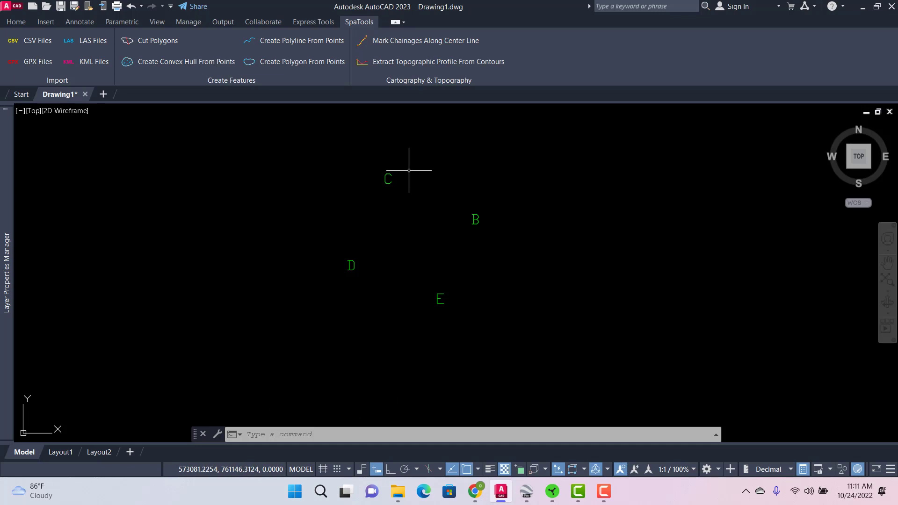
scroll(382, 231, "up", 2)
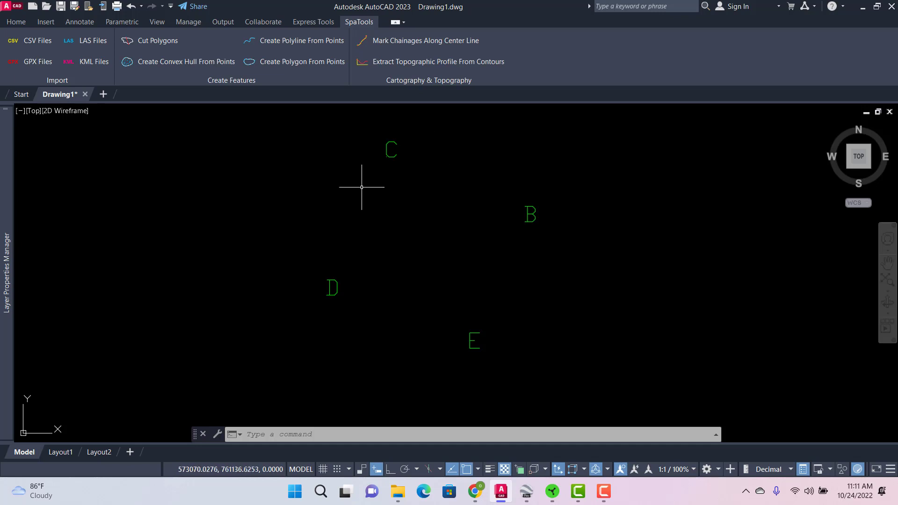
- Examine the drawing's layer list and the properties of point label B, including its layer, and clear the selection
left_click(21, 25)
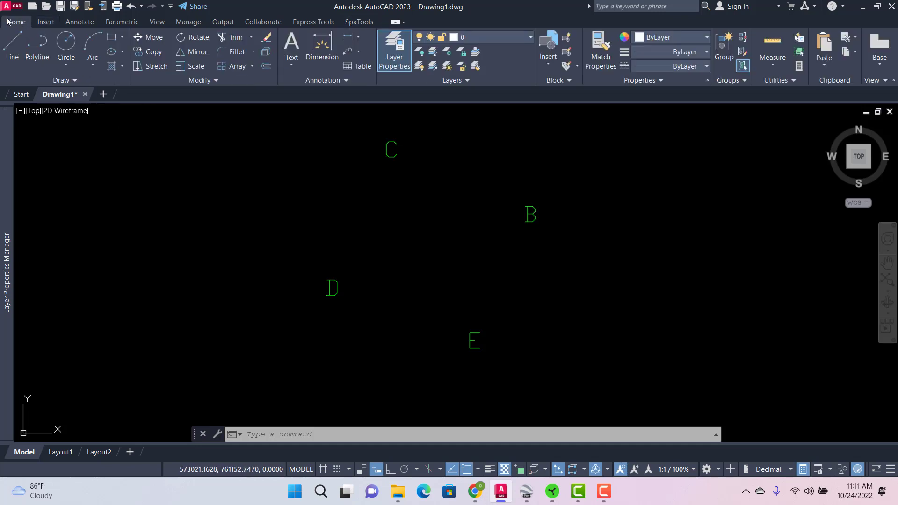
mouse_move(6, 273)
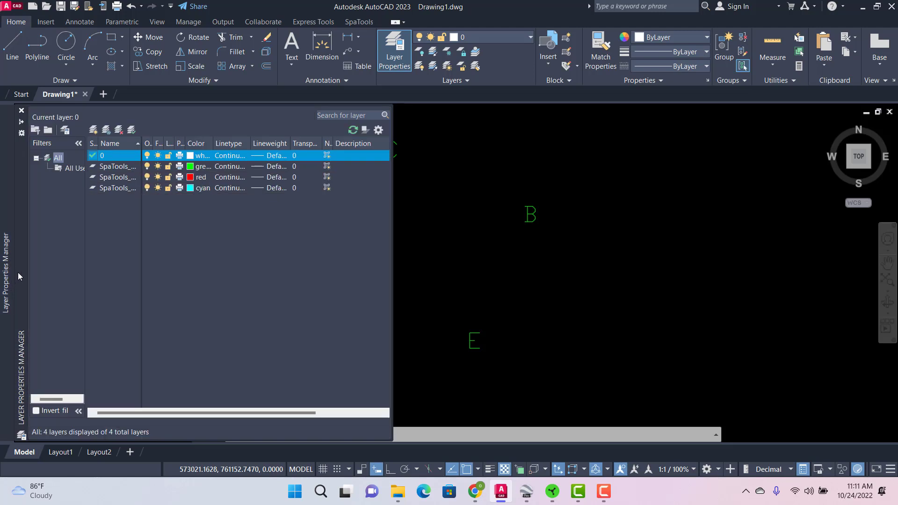
left_click(523, 211)
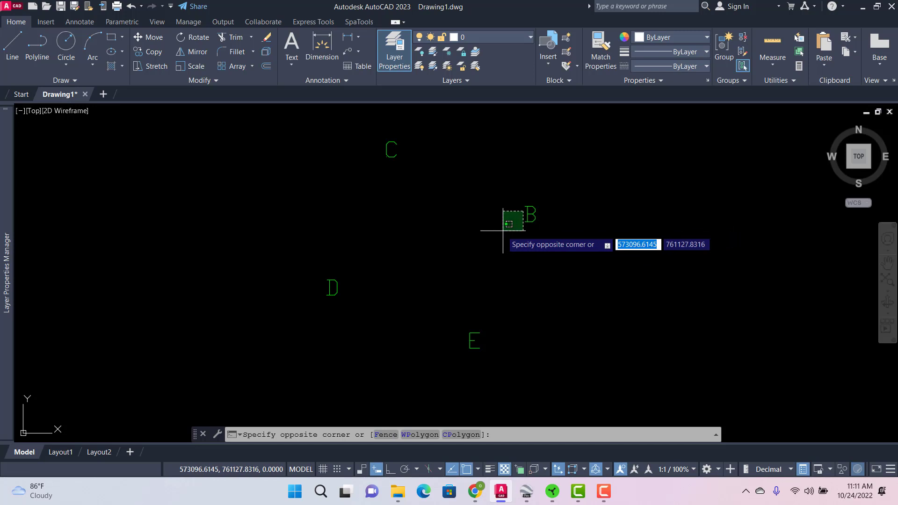
left_click(503, 230)
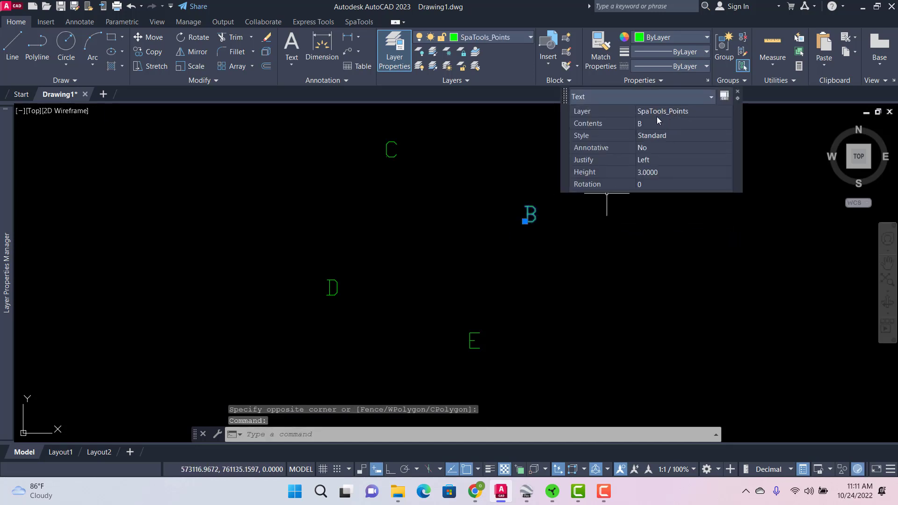
left_click(511, 175)
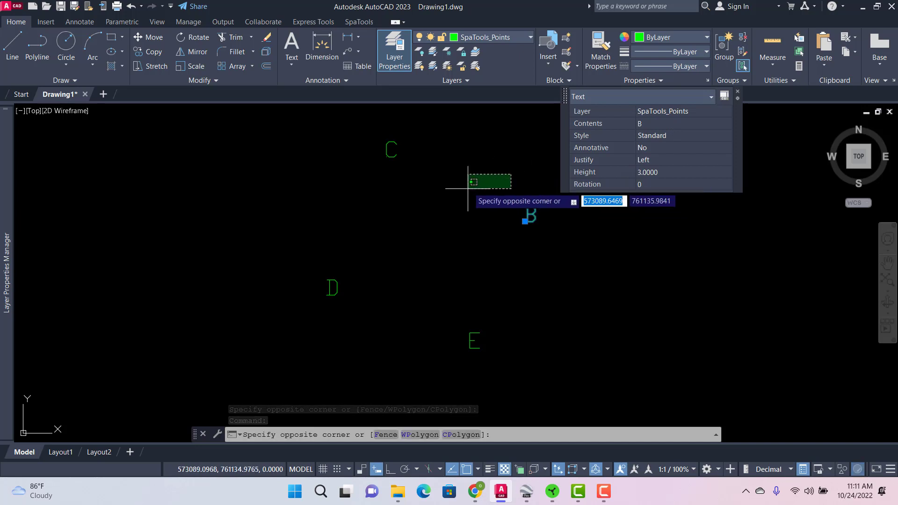
key("Escape")
key("Escape")
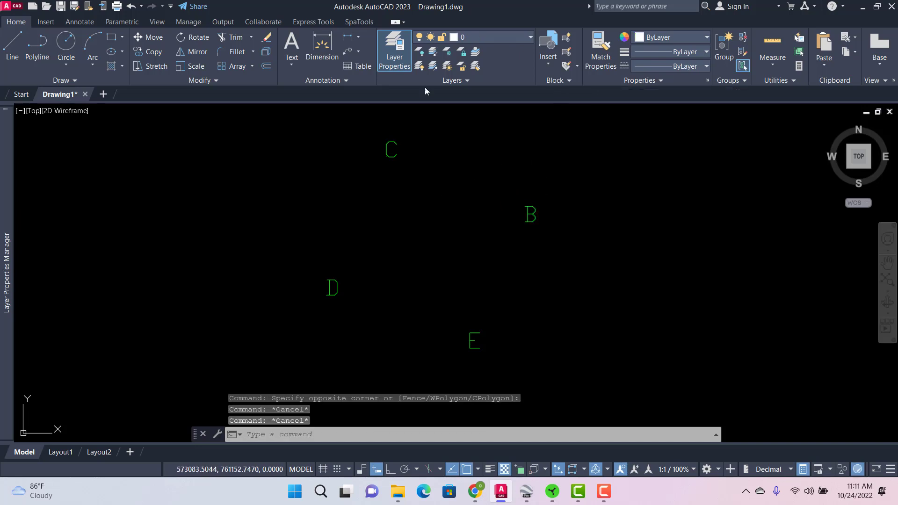
- Create a polygon from the imported points B, C, D and E with SpaTools' Create Polygon From Points command
left_click(359, 22)
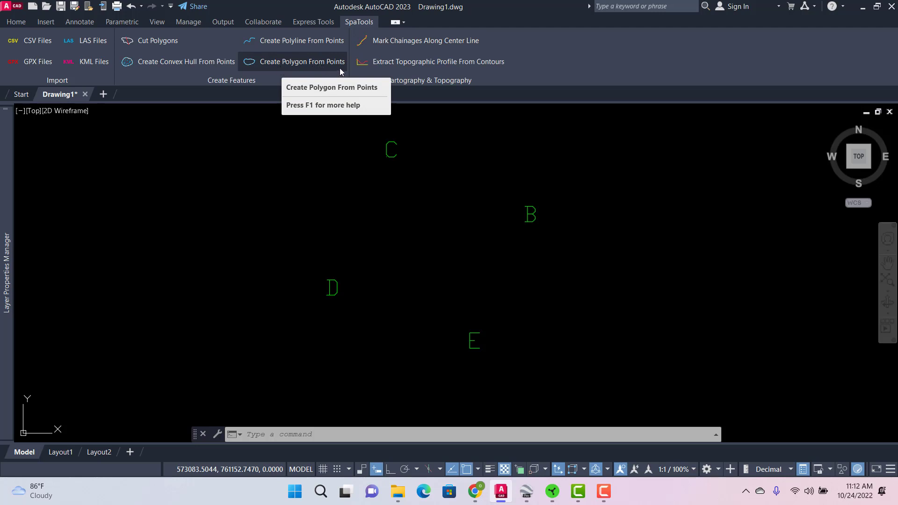
left_click(280, 66)
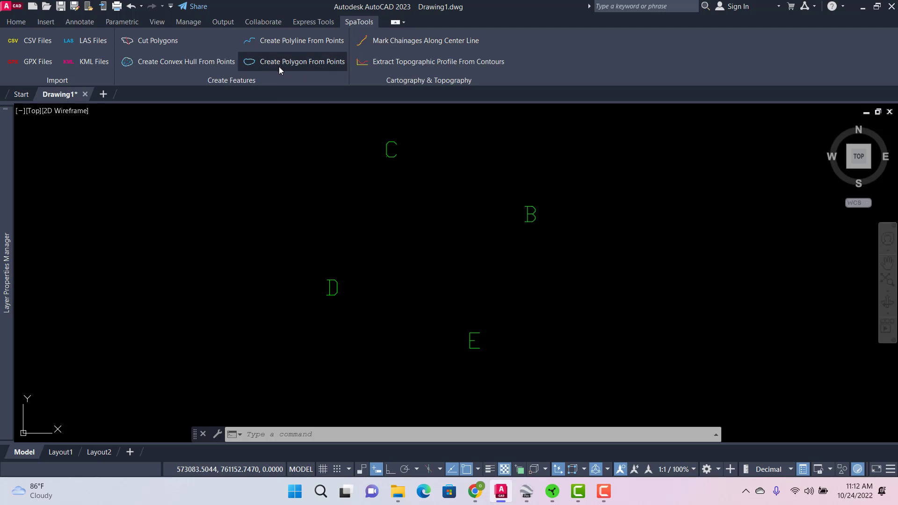
scroll(284, 158, "down", 3)
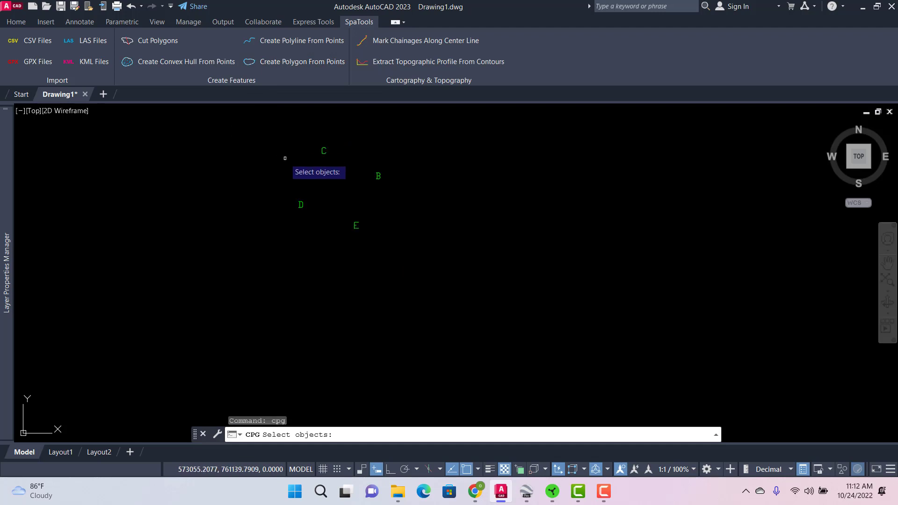
left_click(273, 133)
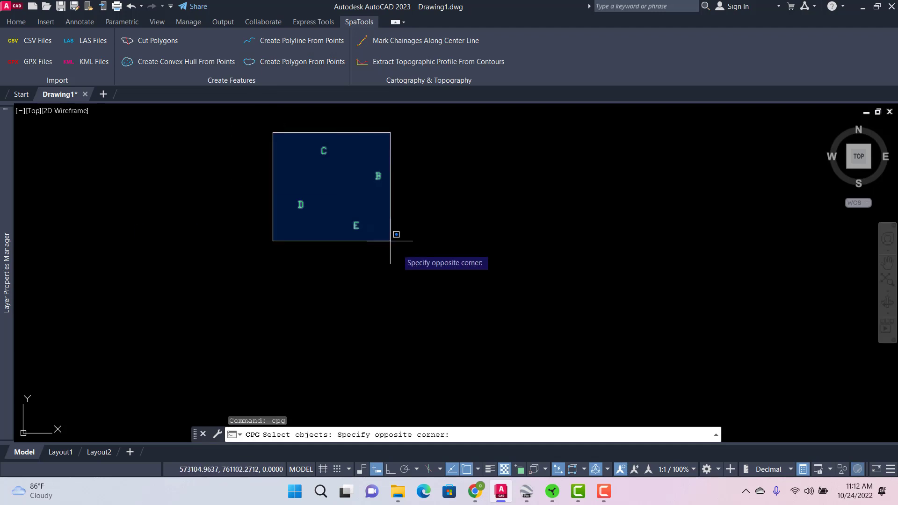
left_click(492, 315)
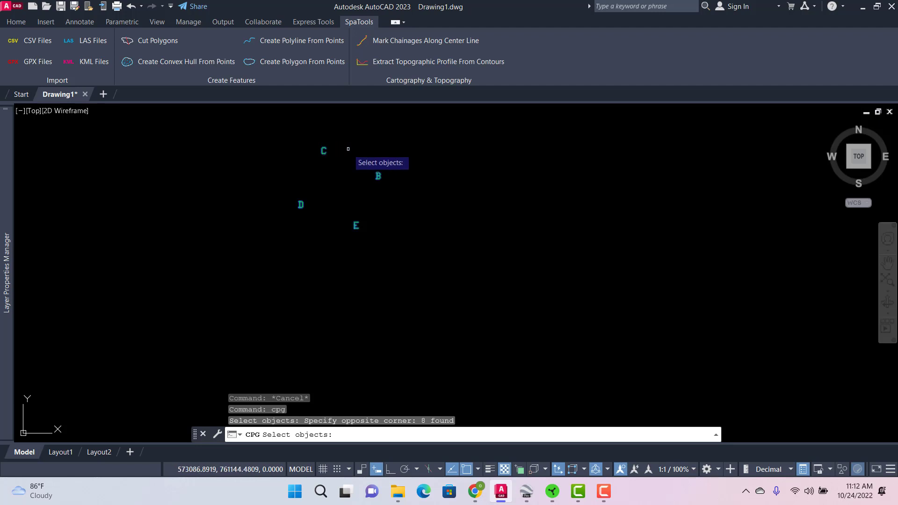
key("Return")
scroll(321, 145, "up", 4)
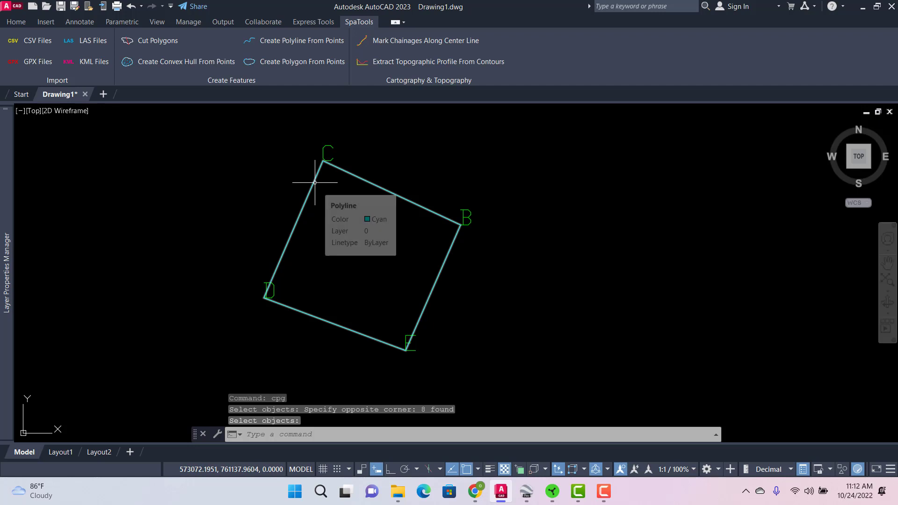
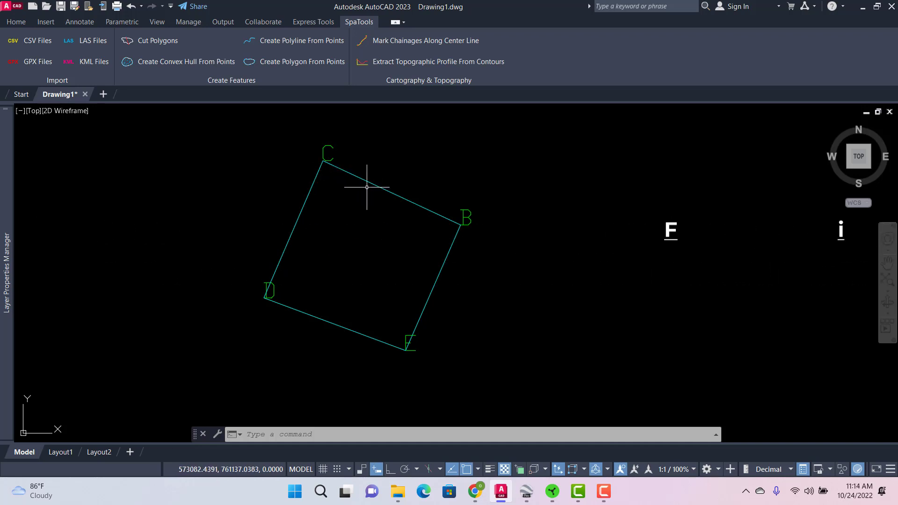
- Measure the distance from corner C to corner B of the plot polygon with the DIST command
middle_click_drag(317, 154, 361, 151)
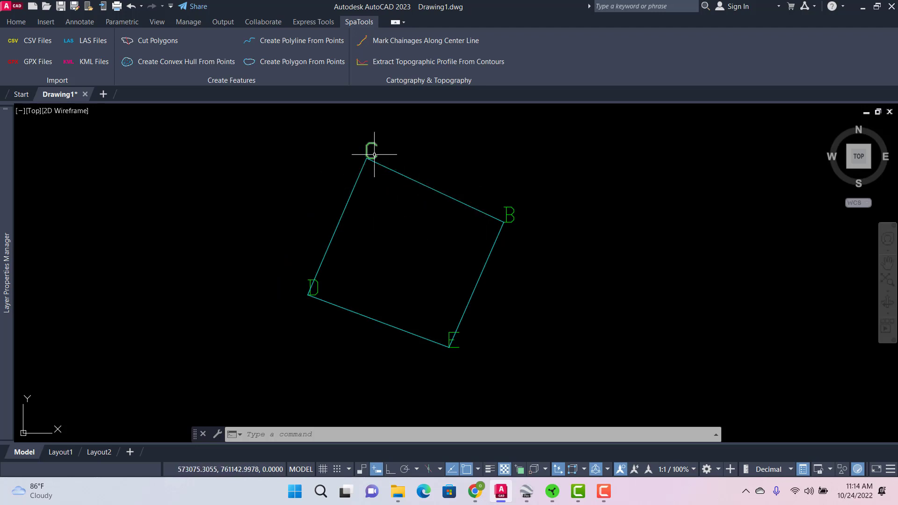
scroll(374, 155, "up", 2)
type("DI")
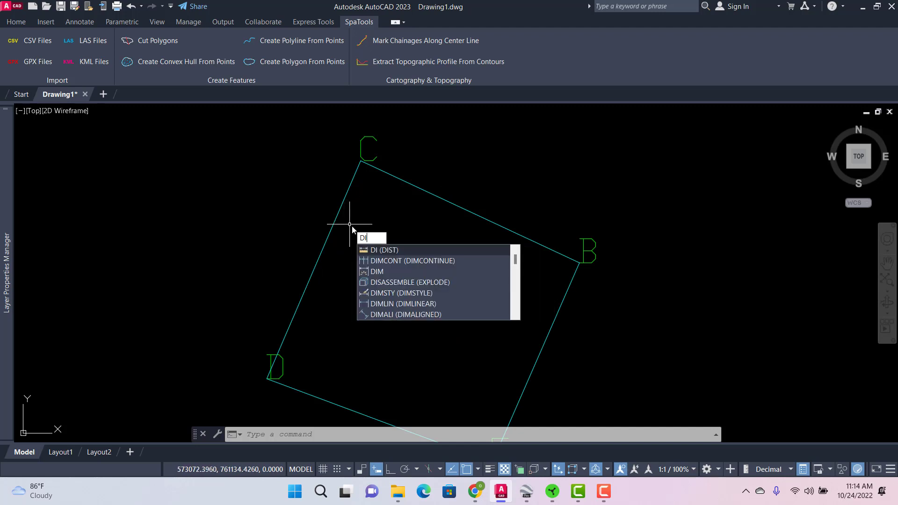
key("Return")
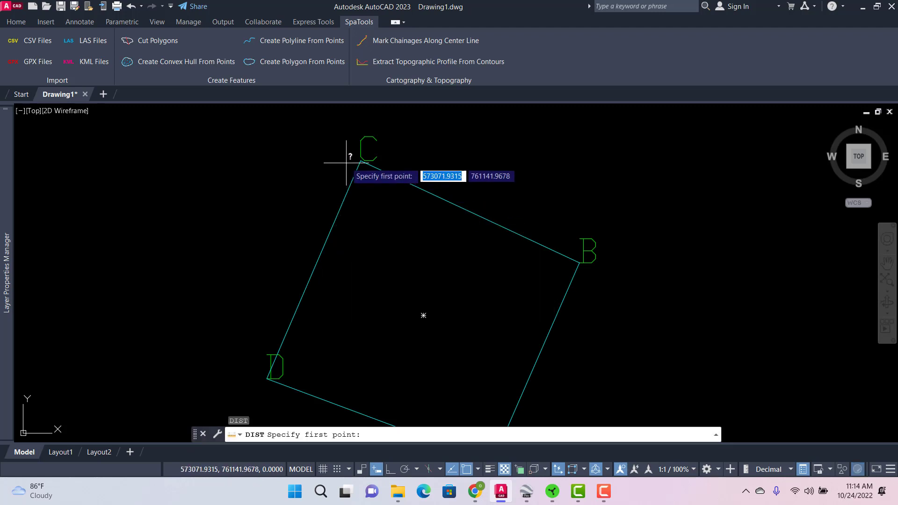
left_click(361, 161)
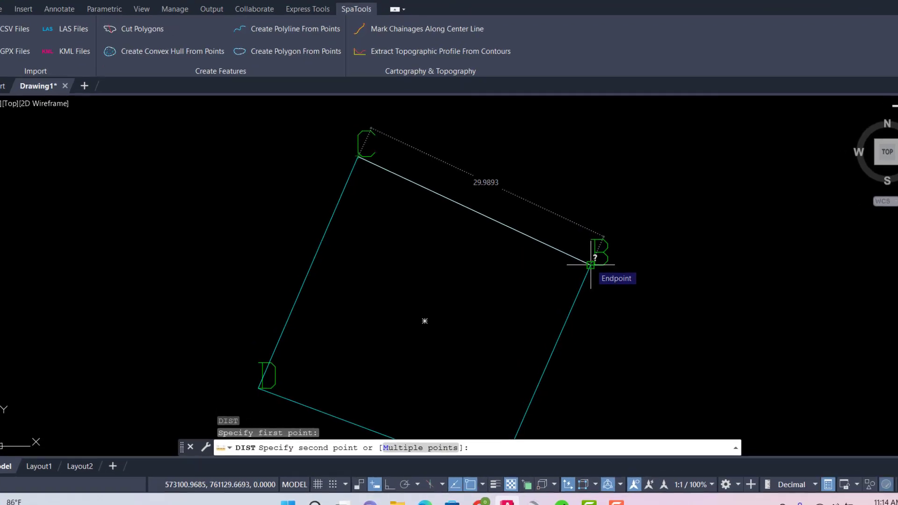
left_click(709, 287)
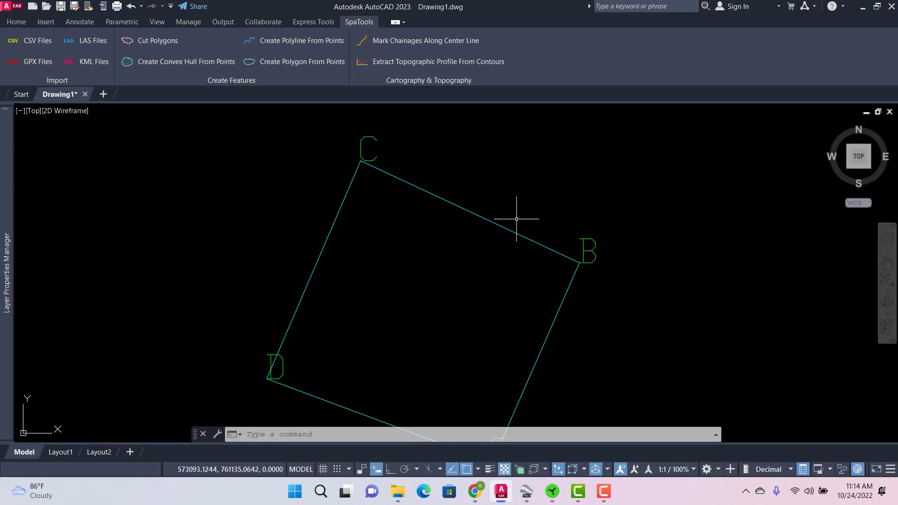
- Measure the distance from corner B to corner E of the plot polygon
scroll(529, 235, "down", 4)
scroll(534, 238, "up", 4)
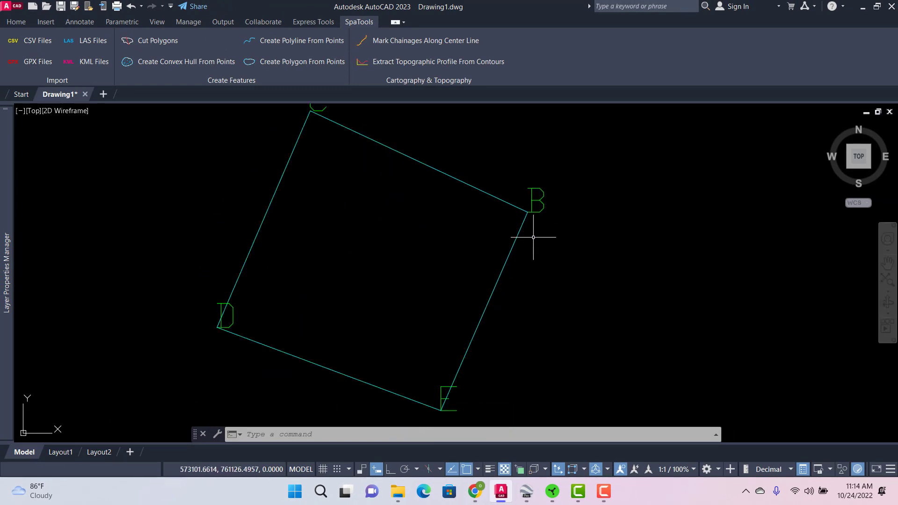
key("Return")
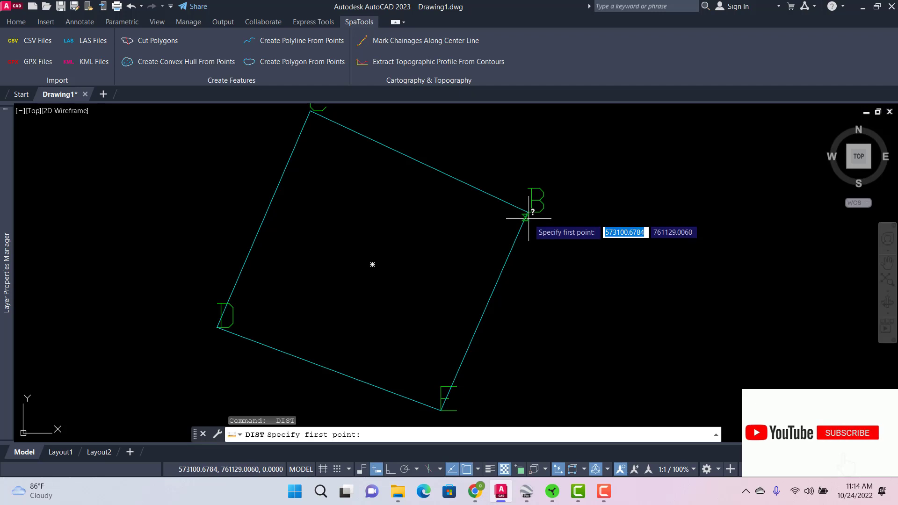
left_click(528, 212)
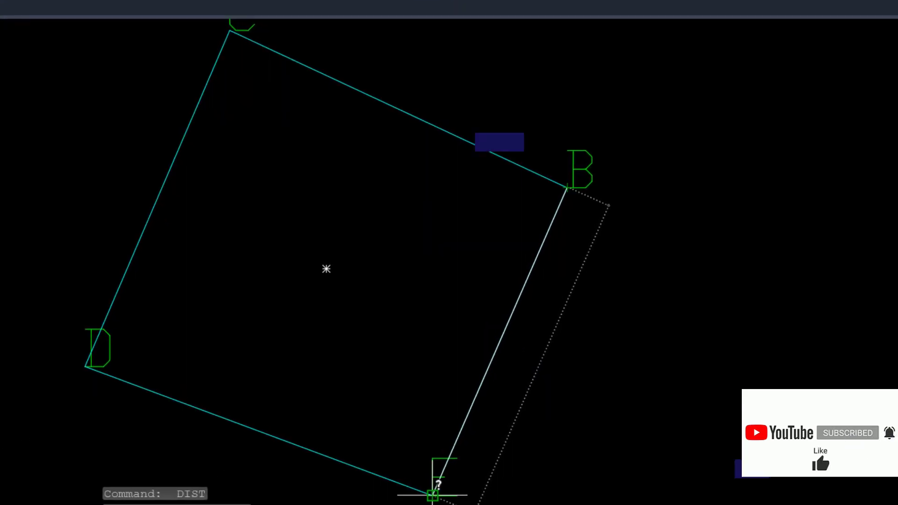
left_click(442, 403)
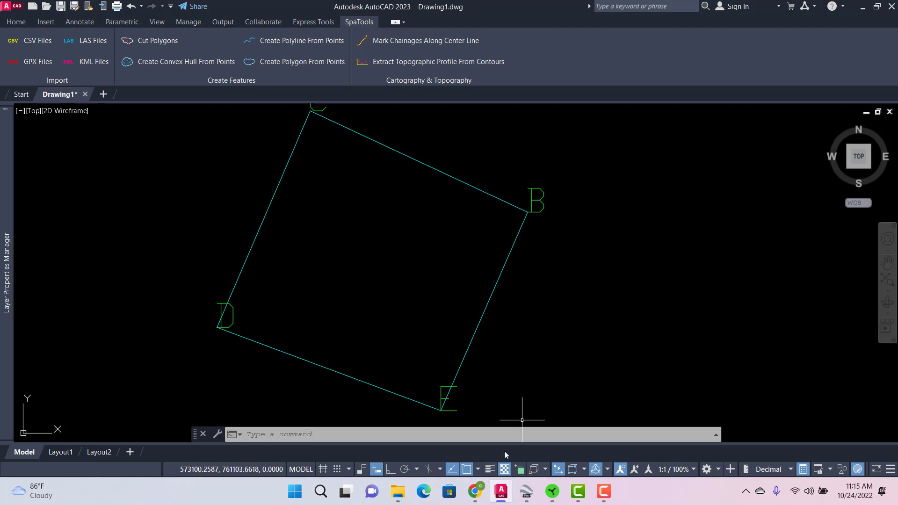
- Switch to Google Earth Pro, start a new path and set its length unit to Meters
left_click(523, 489)
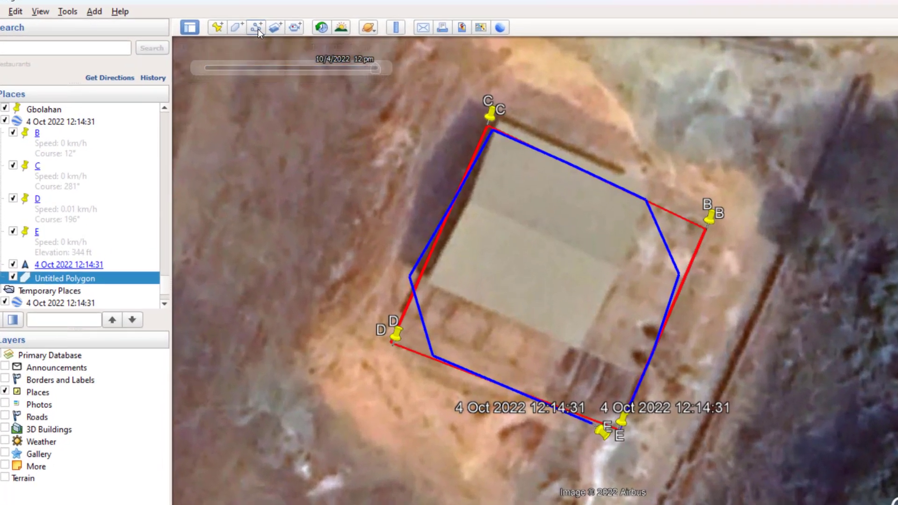
left_click(238, 32)
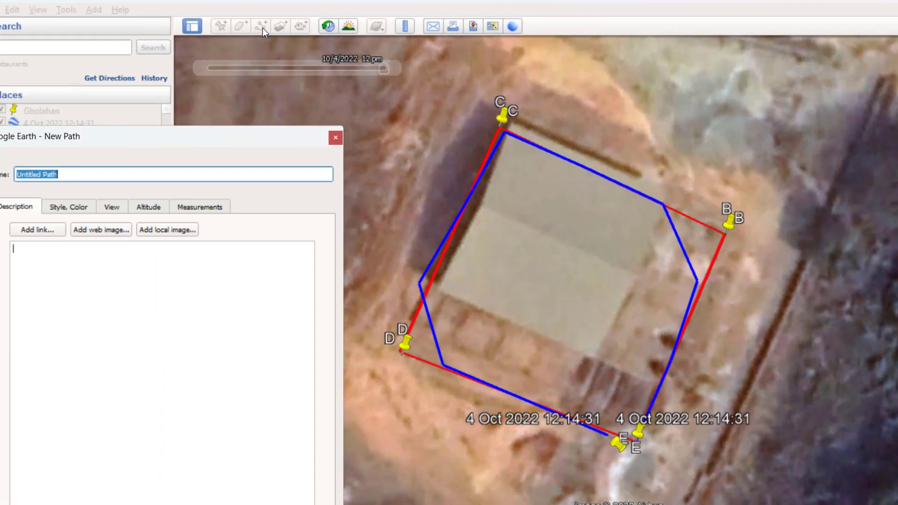
left_click_drag(243, 126, 251, 118)
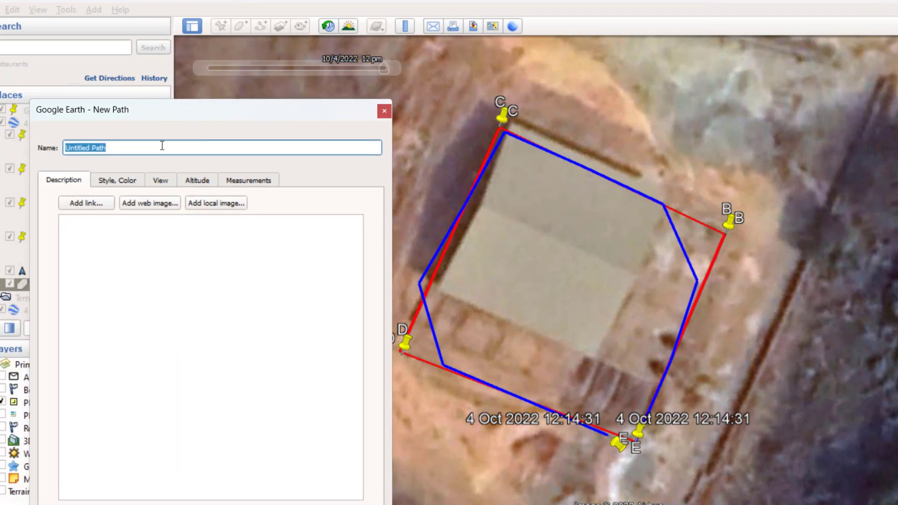
left_click(245, 182)
left_click(267, 205)
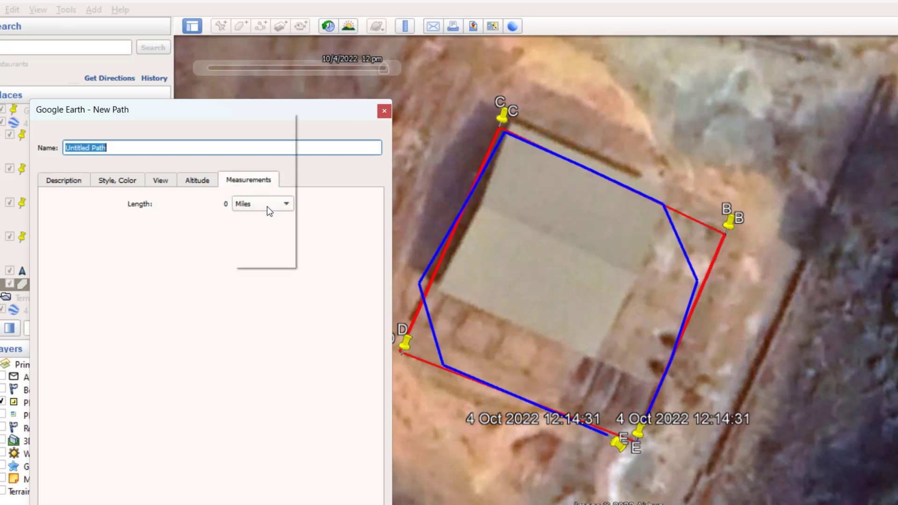
left_click(254, 133)
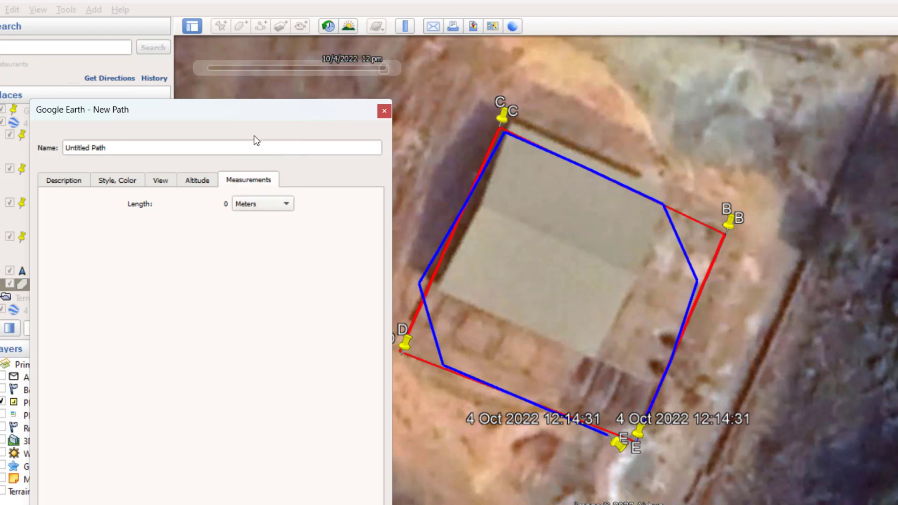
- Set the new path's line color to light cyan and its width to 2.0
left_click(120, 181)
left_click(101, 229)
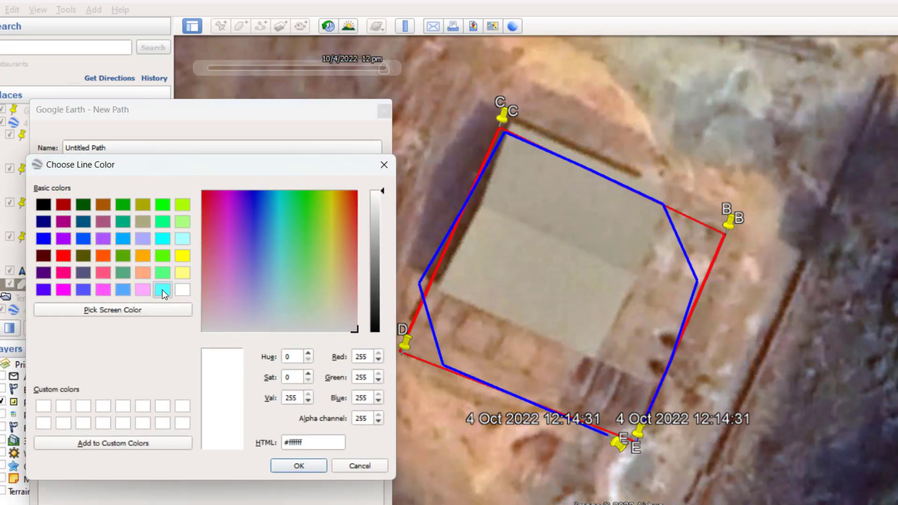
left_click(163, 290)
left_click(299, 466)
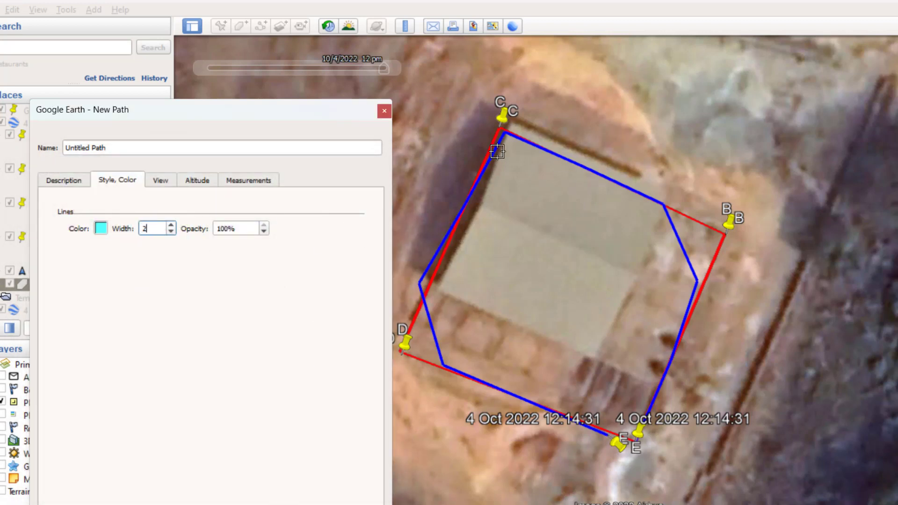
- Trace the path from corner C to corner B, check its length, and discard the path
left_click(498, 127)
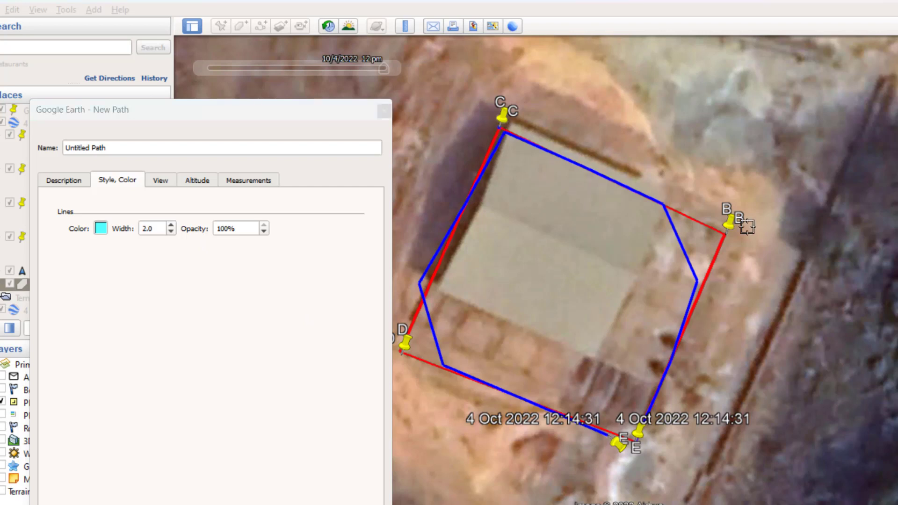
left_click(725, 235)
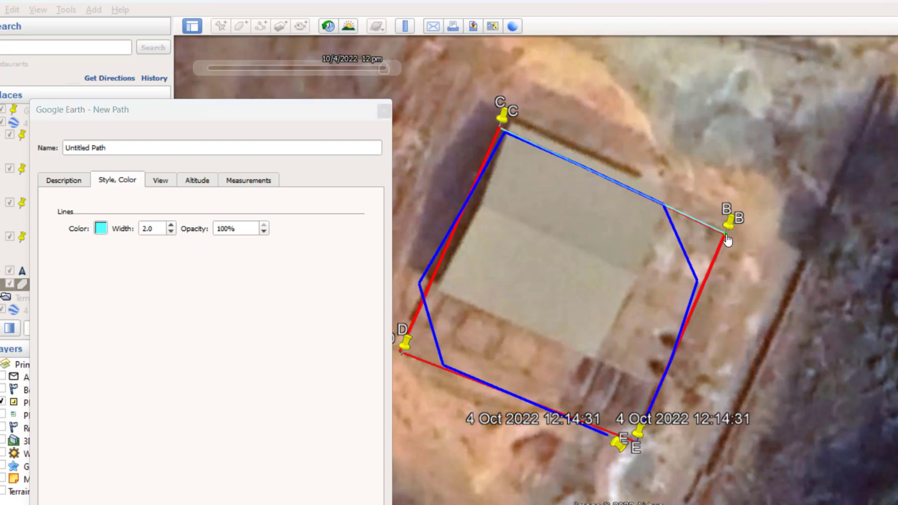
left_click(240, 184)
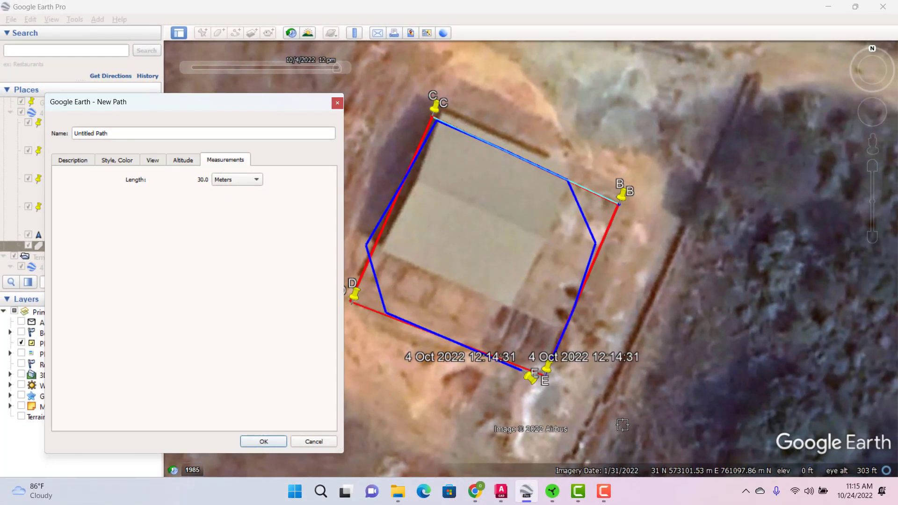
left_click(321, 444)
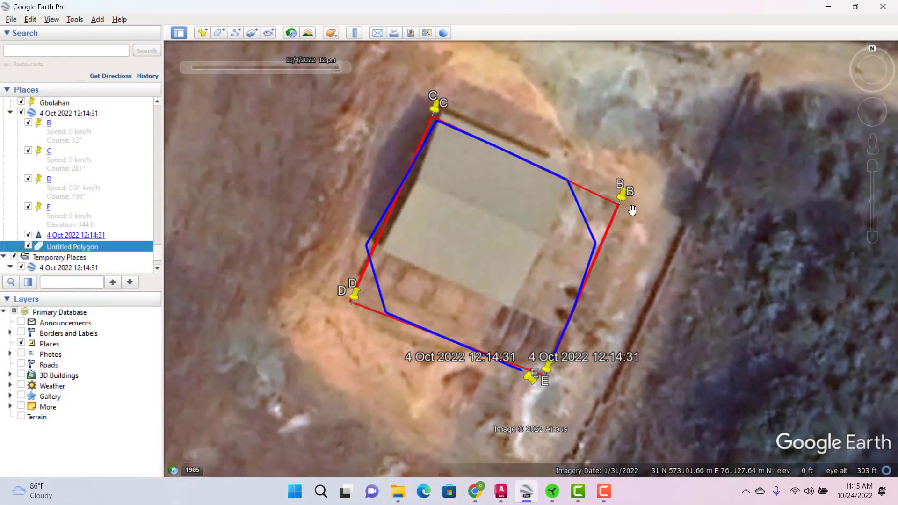
- Trace a new path from corner B to corner E and check its length in meters
key("ctrl+shift+t")
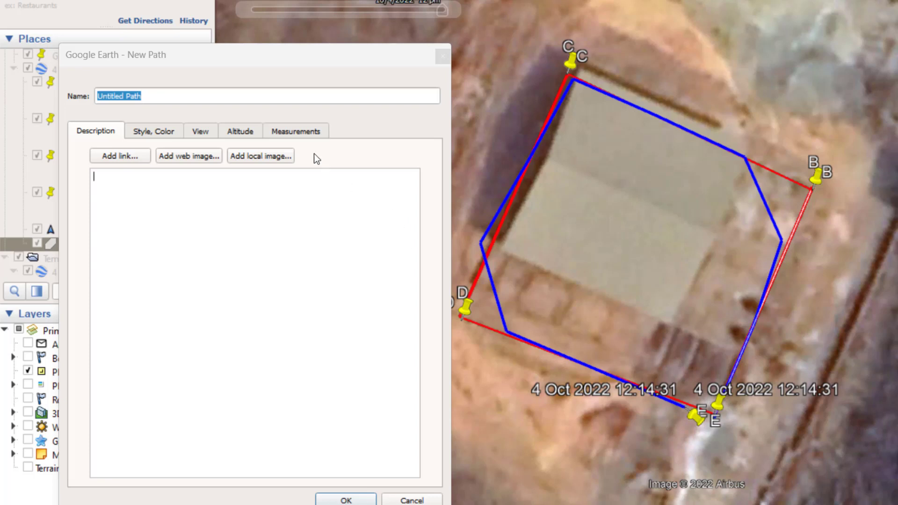
left_click(309, 134)
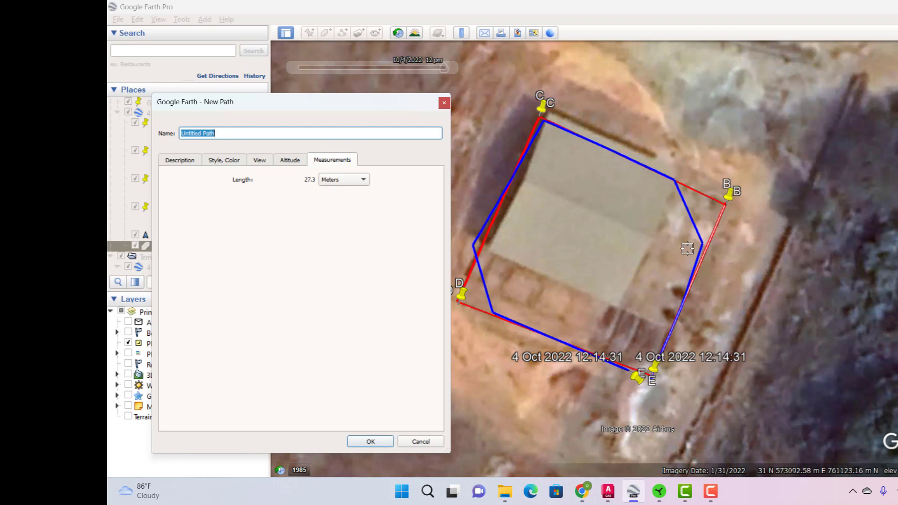
- Switch to AutoCAD, look over the plot boundary polygon in Drawing1 and create a new drawing
left_click(608, 491)
scroll(535, 261, "down", 4)
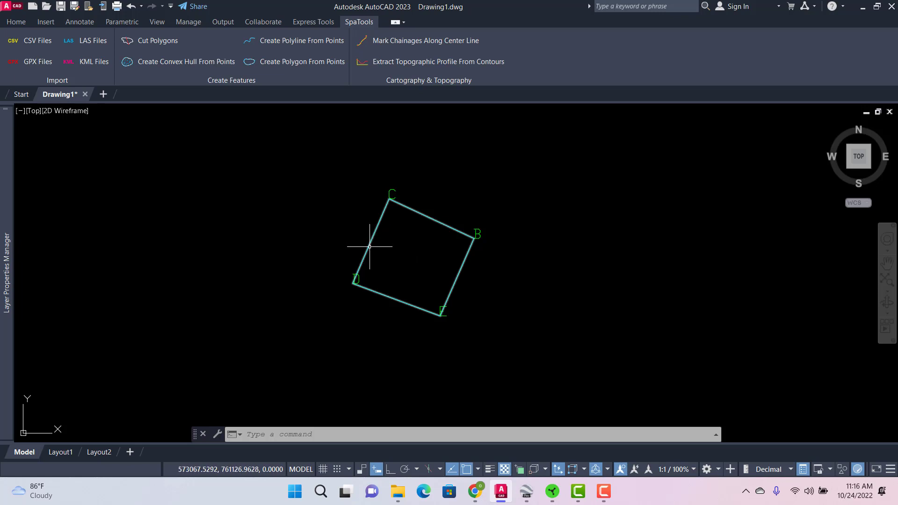
mouse_move(370, 246)
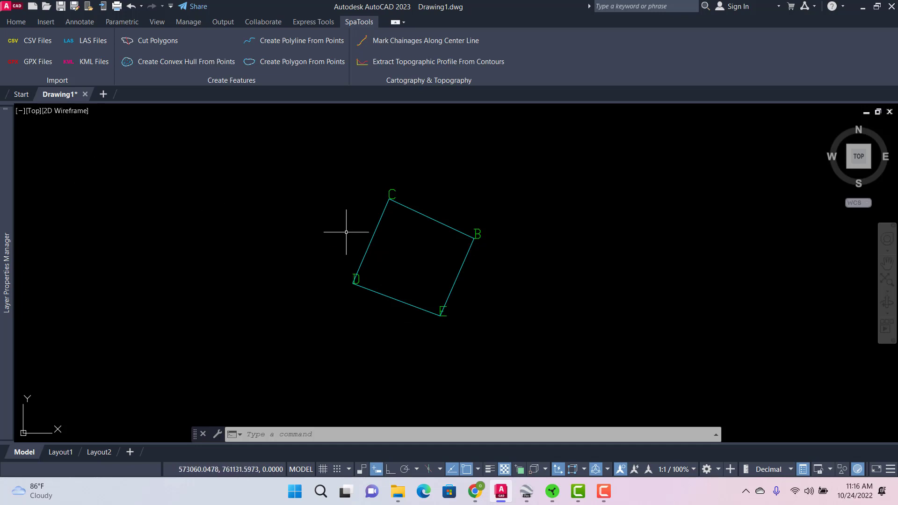
scroll(376, 213, "up", 2)
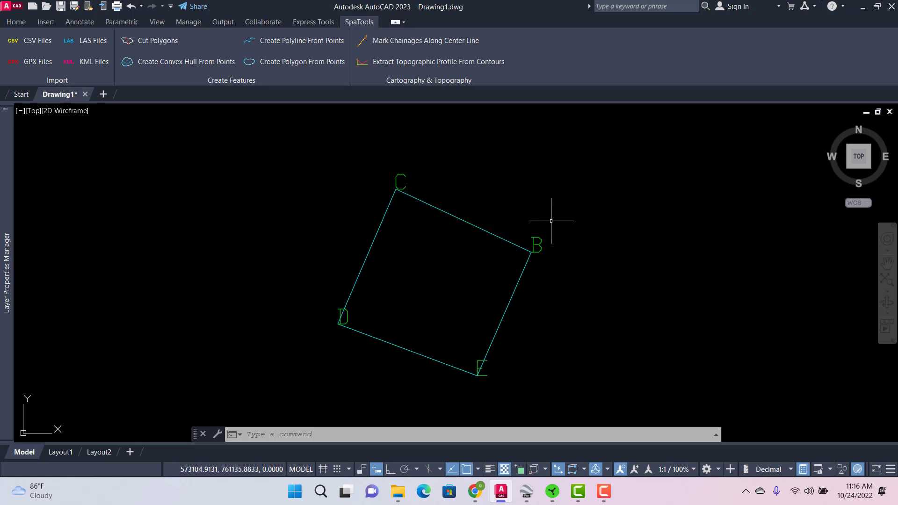
scroll(491, 262, "down", 1)
scroll(363, 198, "up", 1)
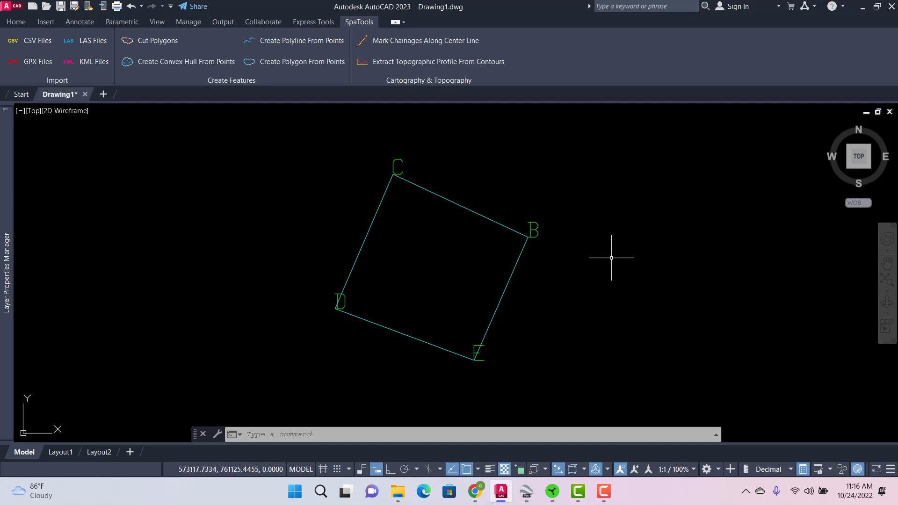
key("ctrl+n")
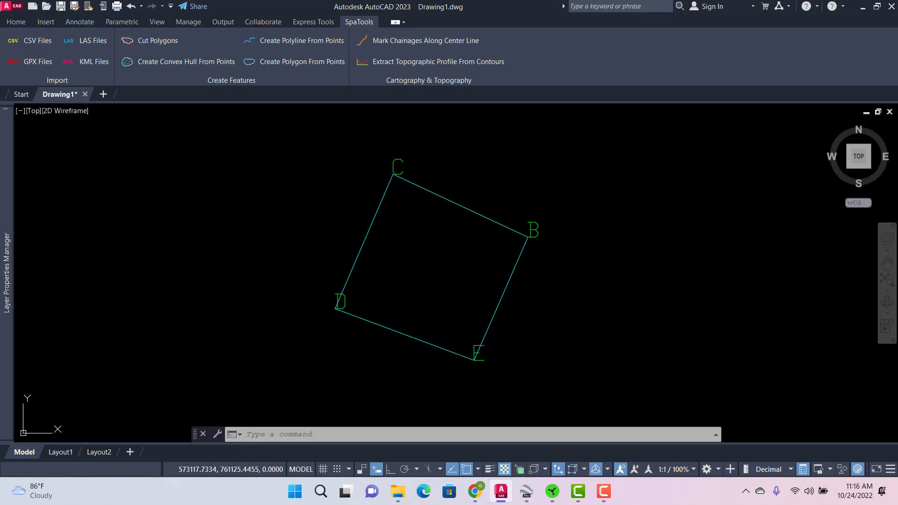
left_click(612, 352)
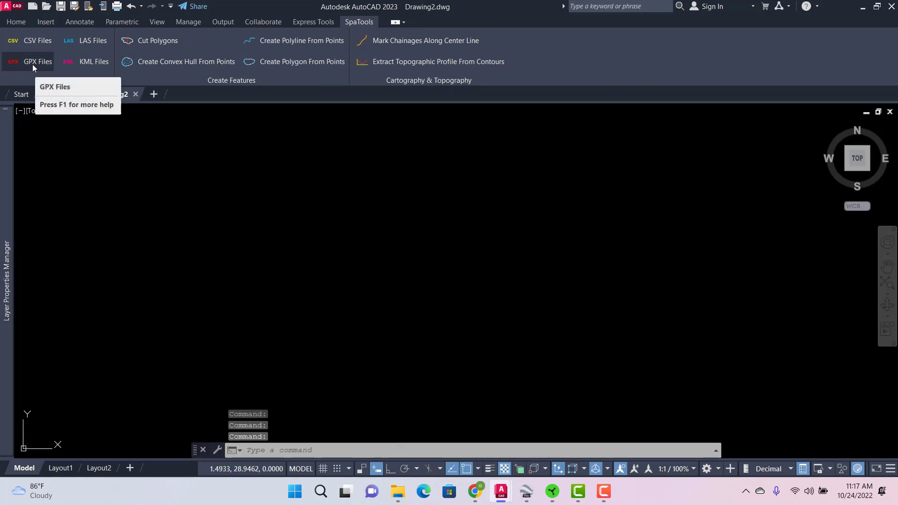
- Import the GPX file 2022-10-04_4_Oct_2022_12_14_31.gpx from the Geo tracker folder with SpaTools
left_click(32, 63)
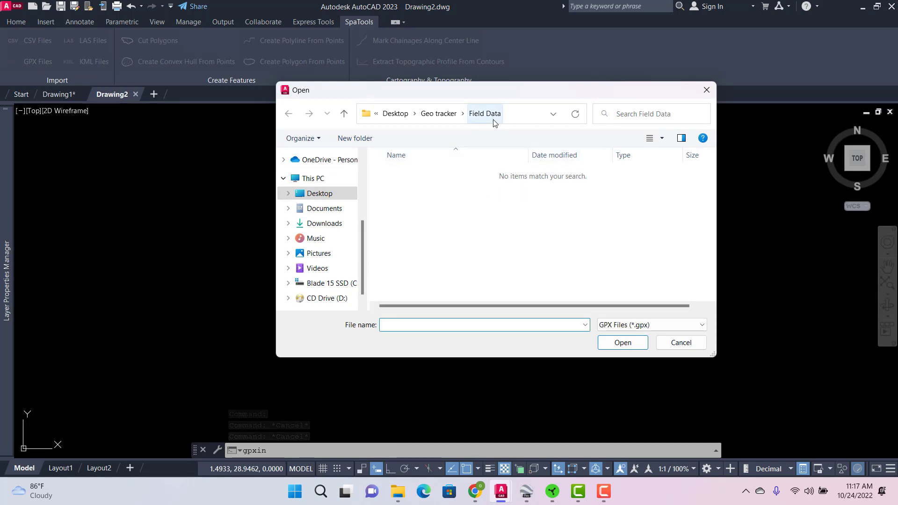
left_click(345, 115)
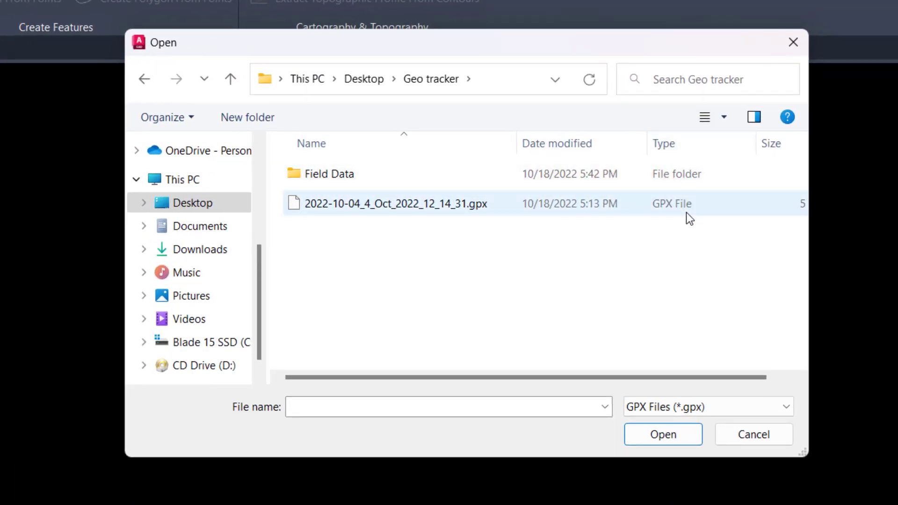
left_click(591, 211)
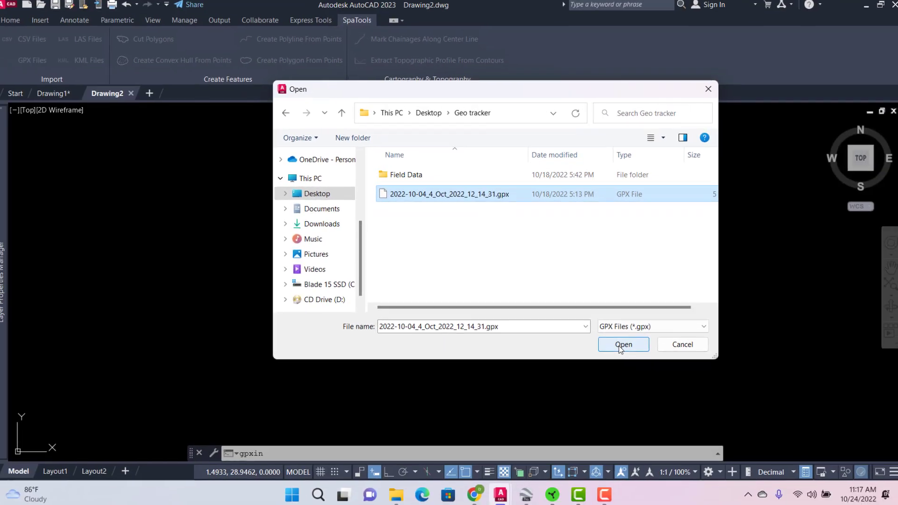
left_click(657, 438)
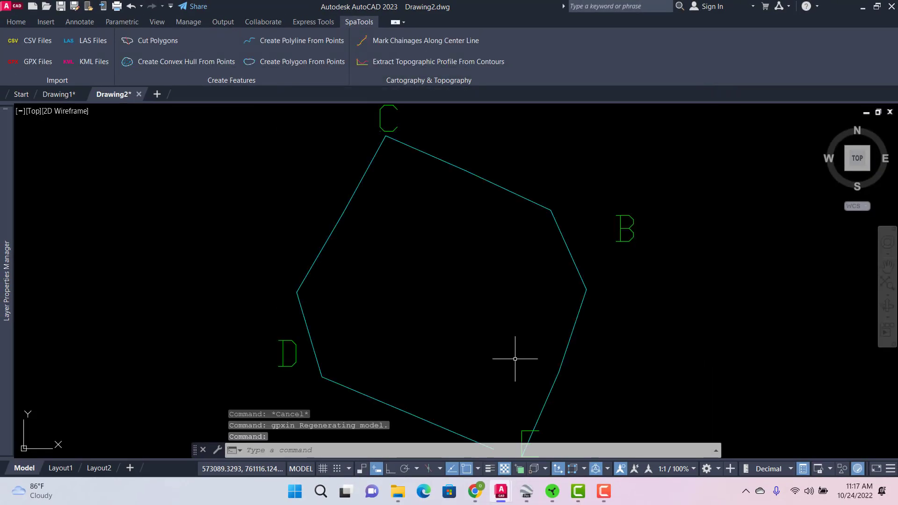
scroll(463, 304, "down", 5)
scroll(461, 307, "up", 2)
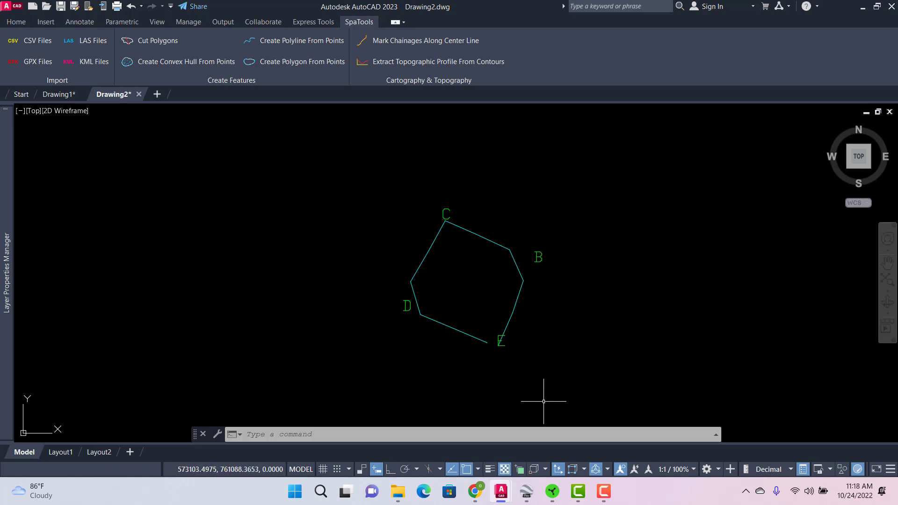
- Switch to Google Earth Pro, discard the unsaved path and hide the Untitled Polygon
left_click(528, 492)
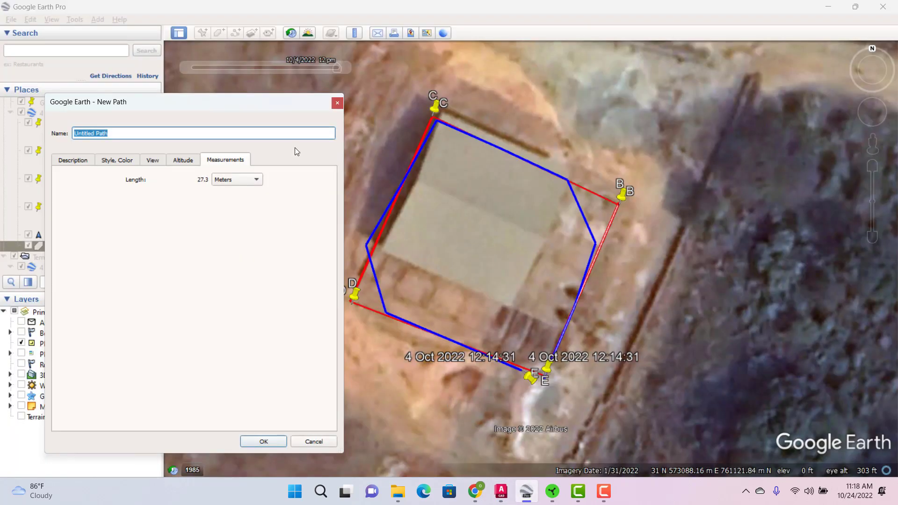
left_click(312, 442)
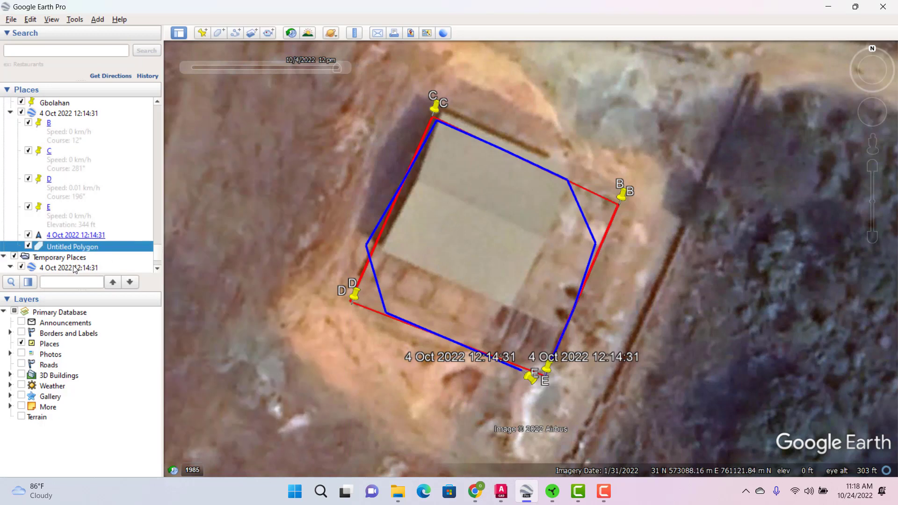
left_click(28, 247)
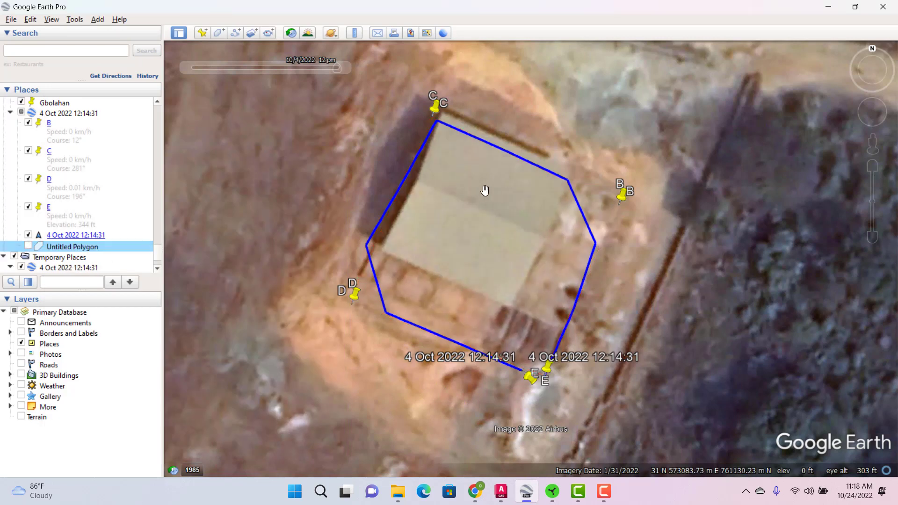
left_click_drag(484, 190, 509, 208)
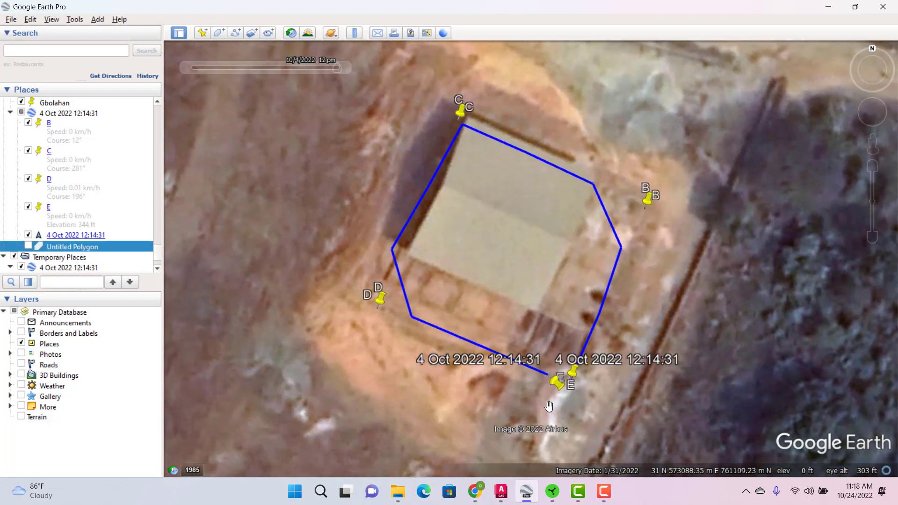
- Compare the imported GPX track in AutoCAD's Drawing2 with the blue track shown in Google Earth Pro
mouse_move(506, 498)
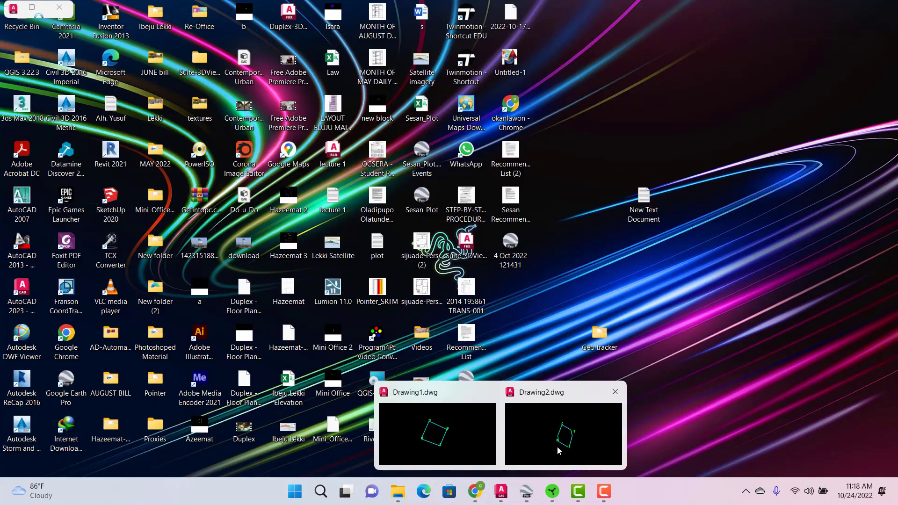
left_click(556, 449)
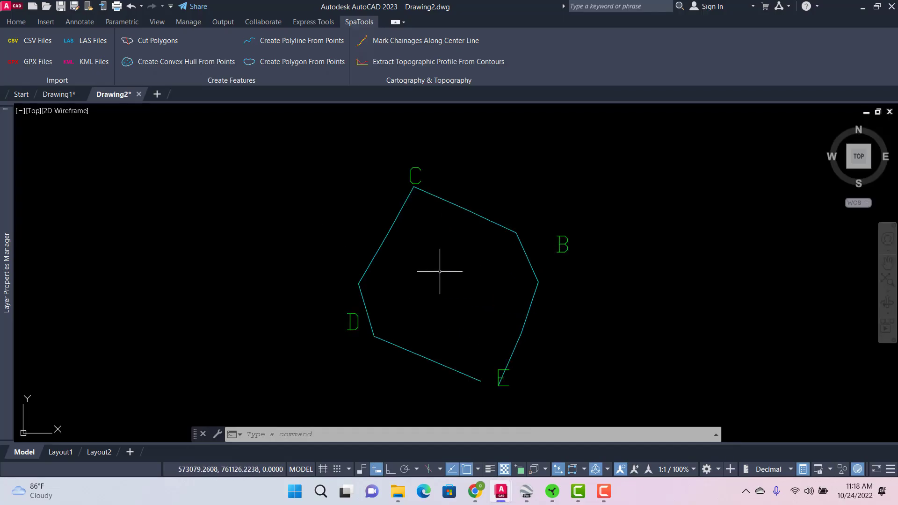
scroll(453, 298, "up", 4)
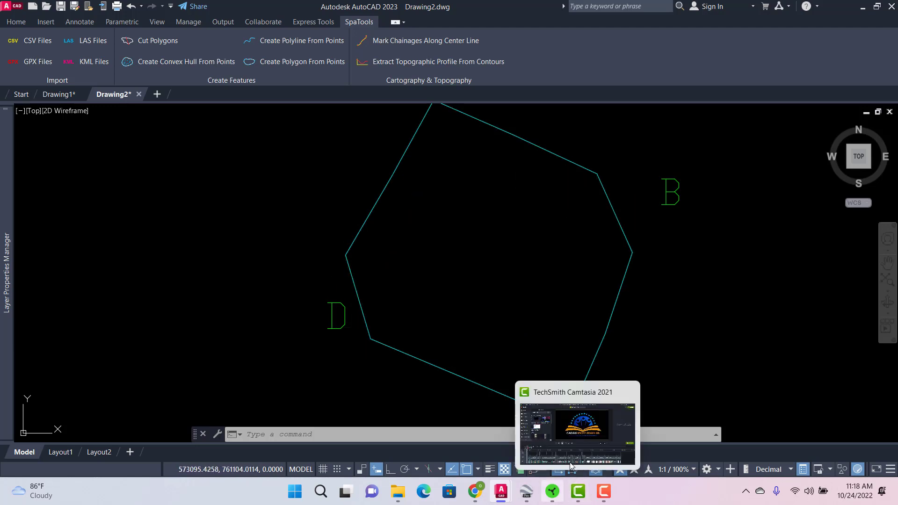
left_click(527, 491)
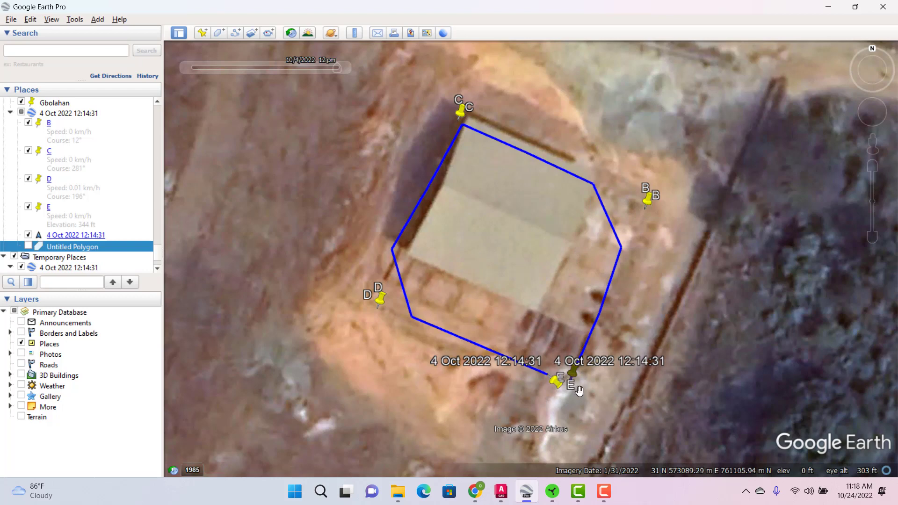
left_click(501, 491)
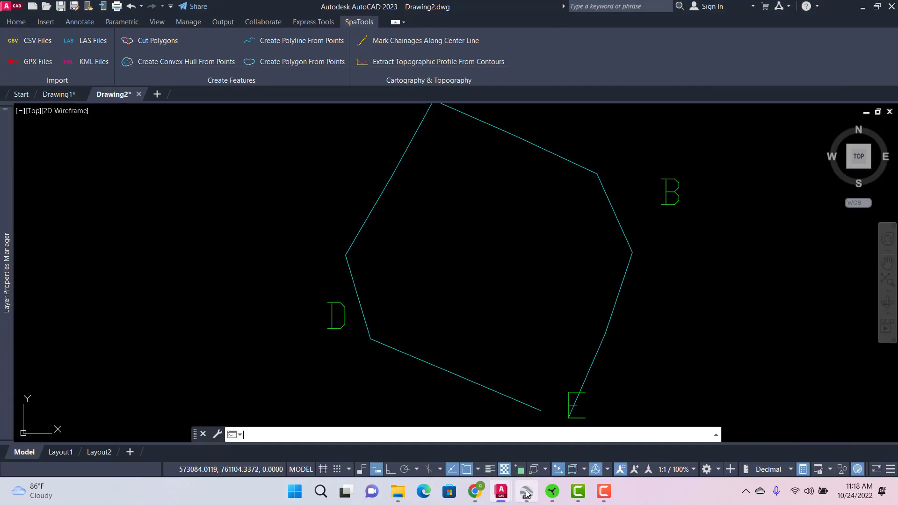
scroll(379, 206, "up", 2)
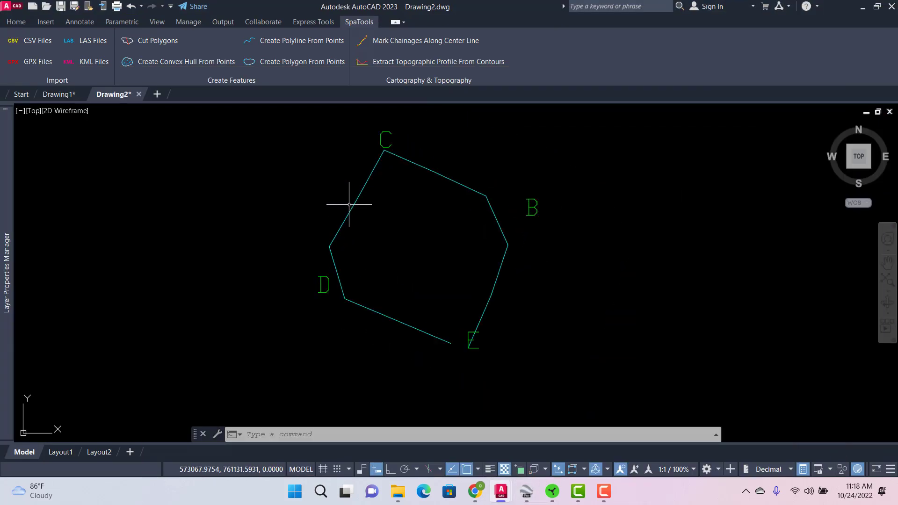
- Identify the layer of the imported track polyline and freeze that layer, SpaTools_GPX_Tracks
left_click(359, 195)
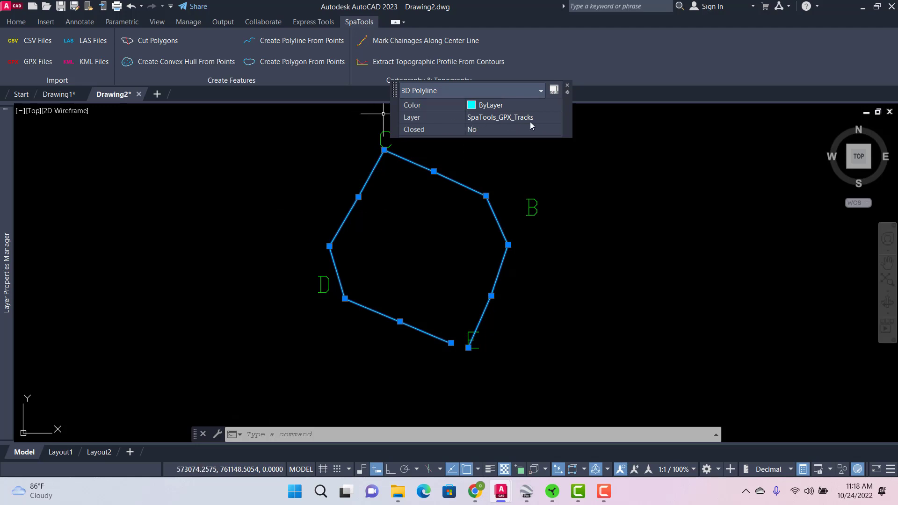
left_click(6, 272)
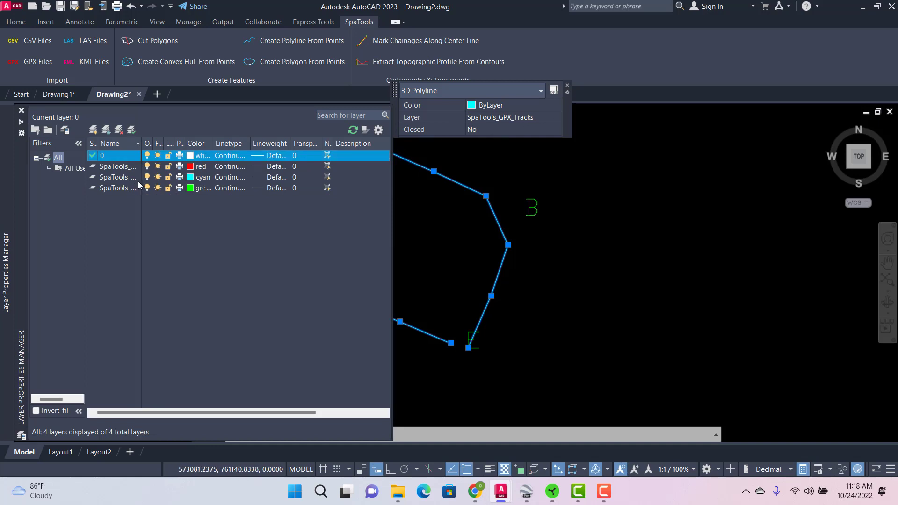
left_click(157, 177)
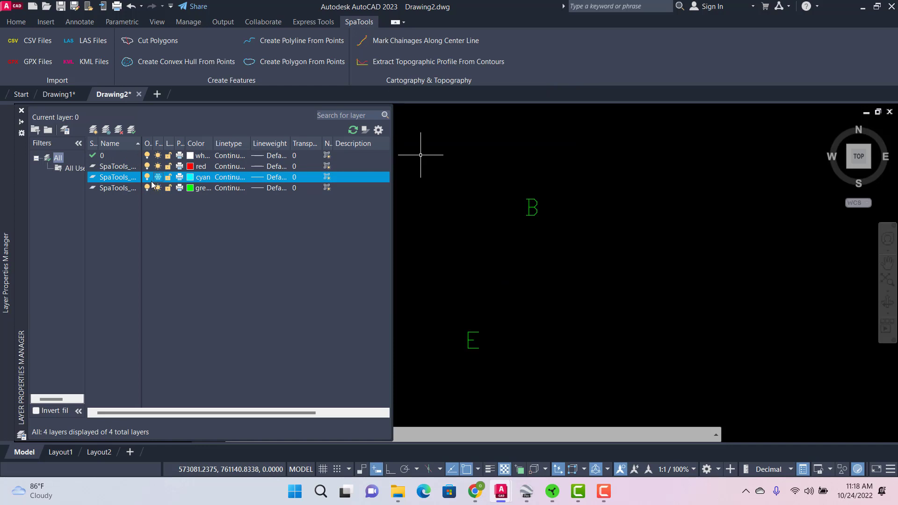
left_click(445, 227)
left_click(500, 275)
- Create a polygon from the imported points B, C, D and E with SpaTools
scroll(385, 136, "up", 2)
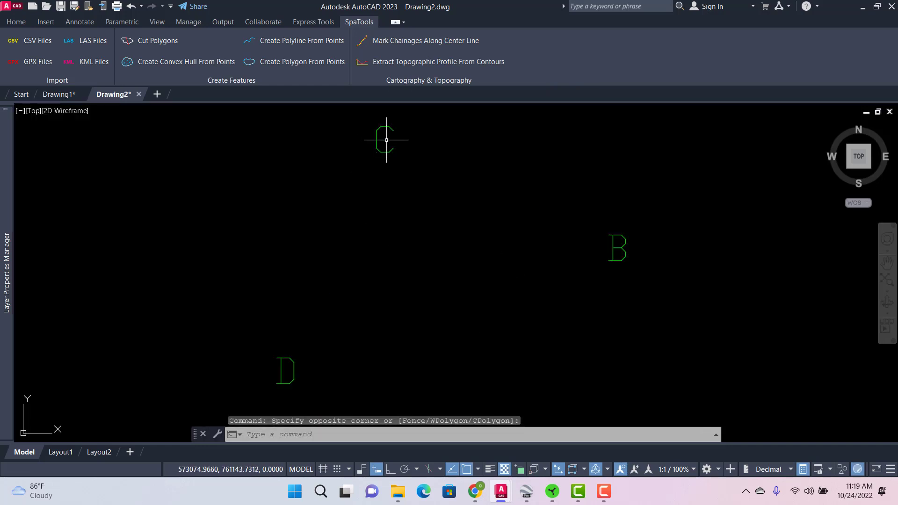
scroll(409, 181, "down", 5)
scroll(408, 169, "up", 5)
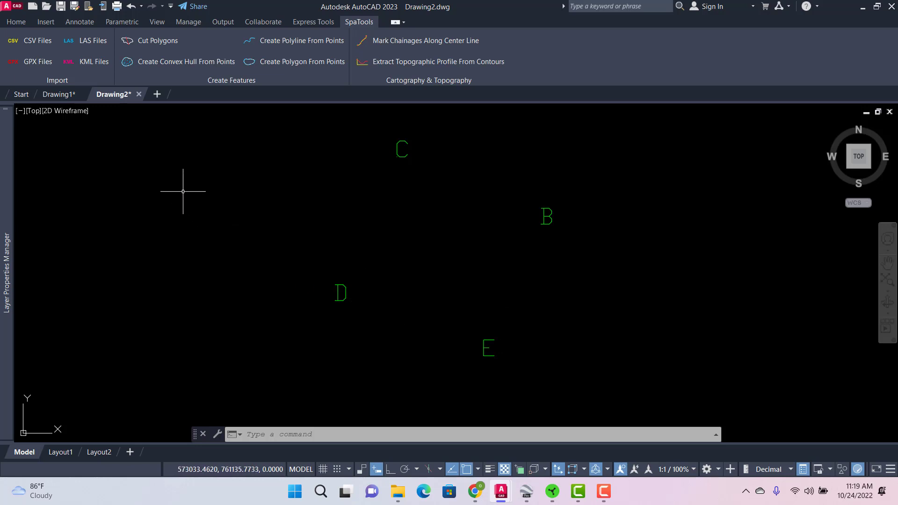
left_click(288, 65)
left_click(284, 118)
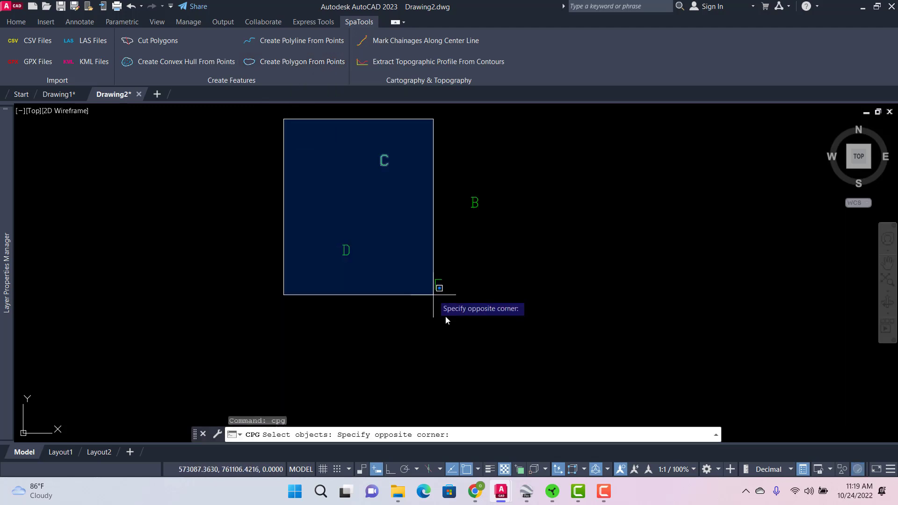
left_click(586, 368)
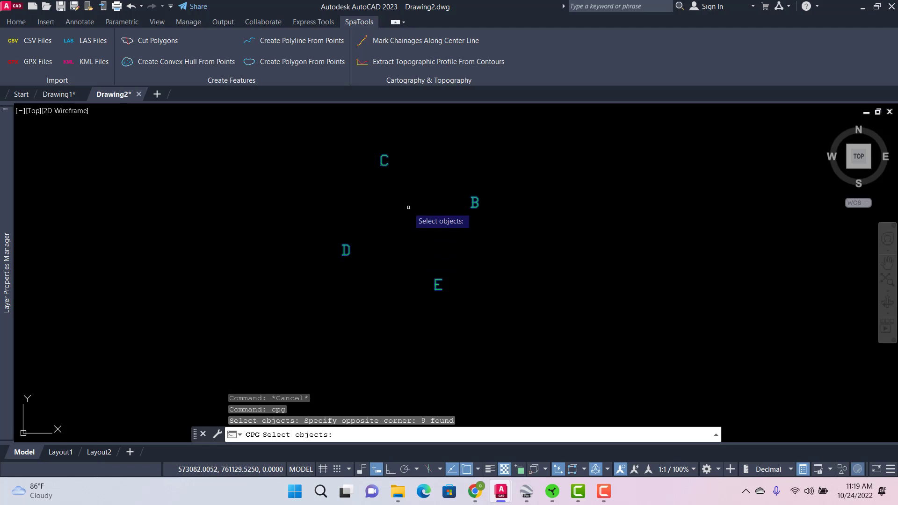
key("Return")
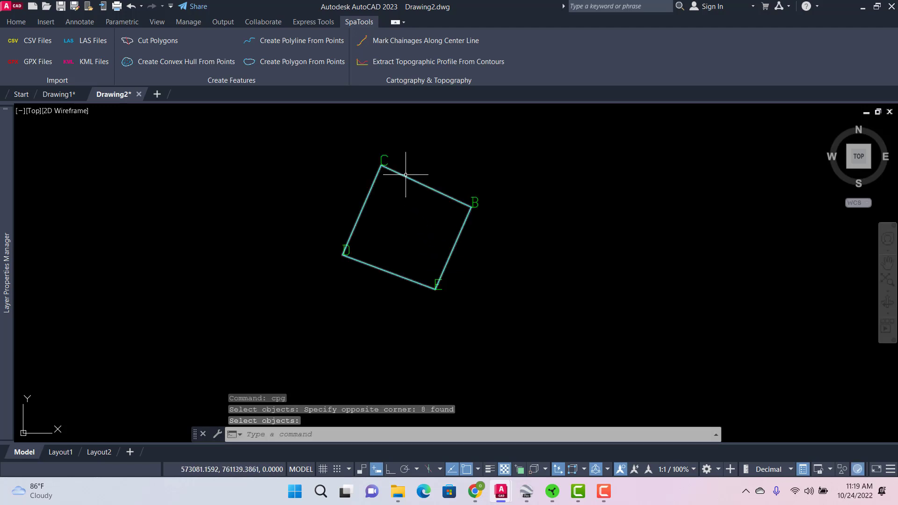
scroll(406, 175, "up", 2)
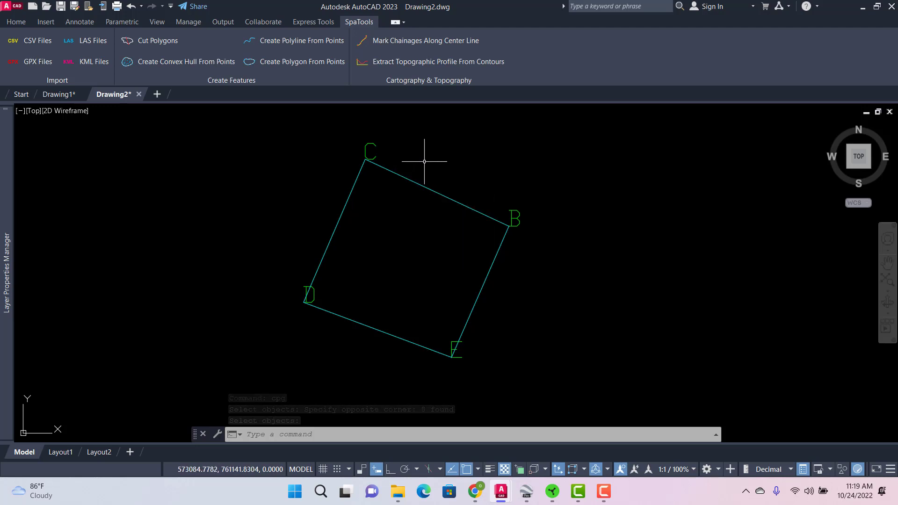
- Measure the distance from corner C to corner B of the new polygon
type("DI")
key("Return")
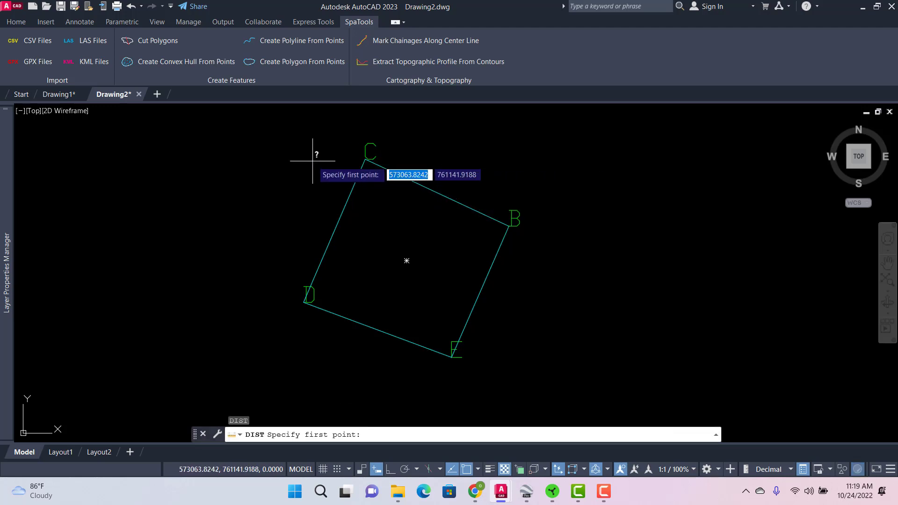
left_click(365, 159)
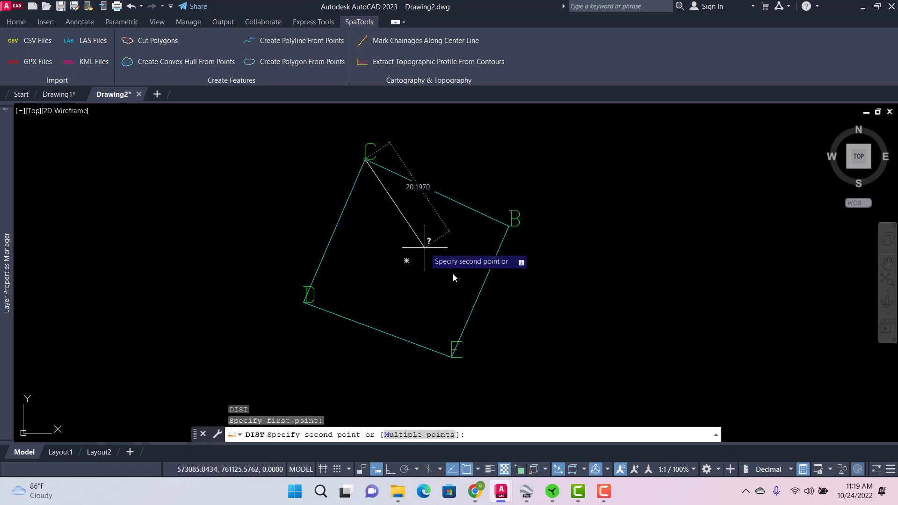
left_click(509, 225)
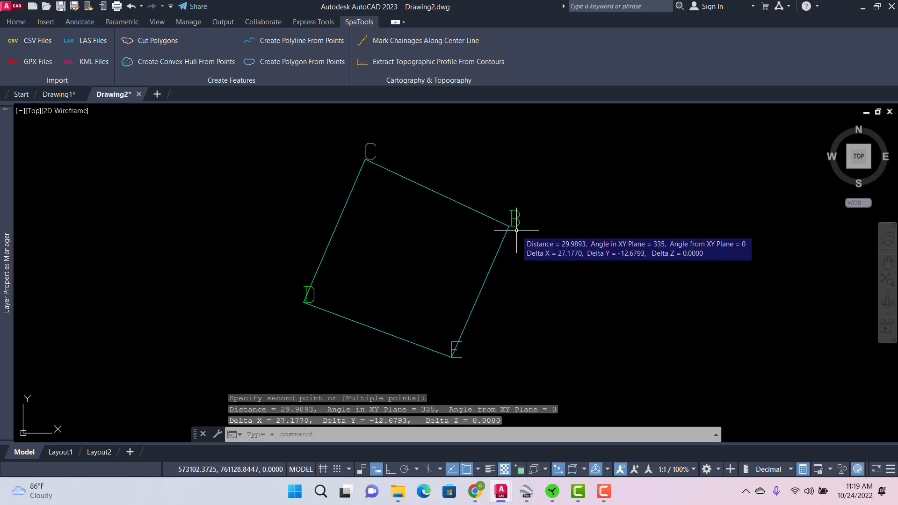
- Measure the distance from corner B to corner E of the new polygon
key("Return")
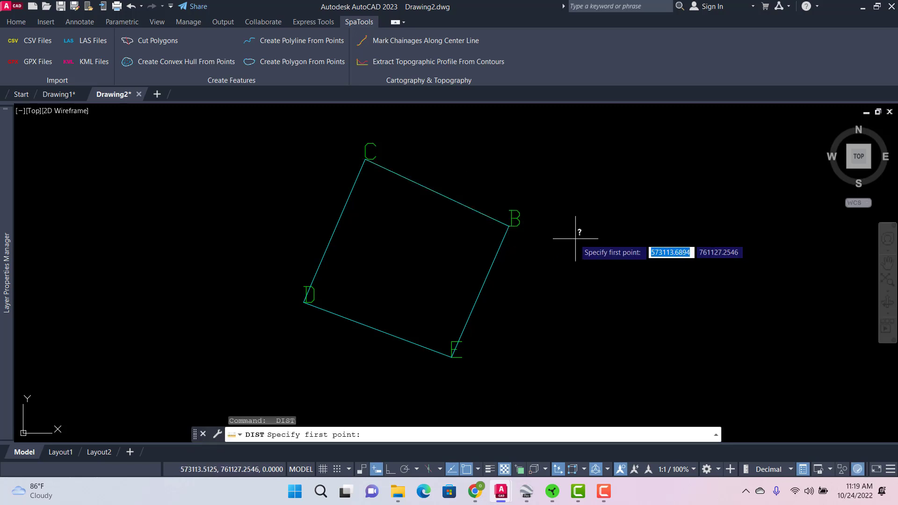
left_click(509, 226)
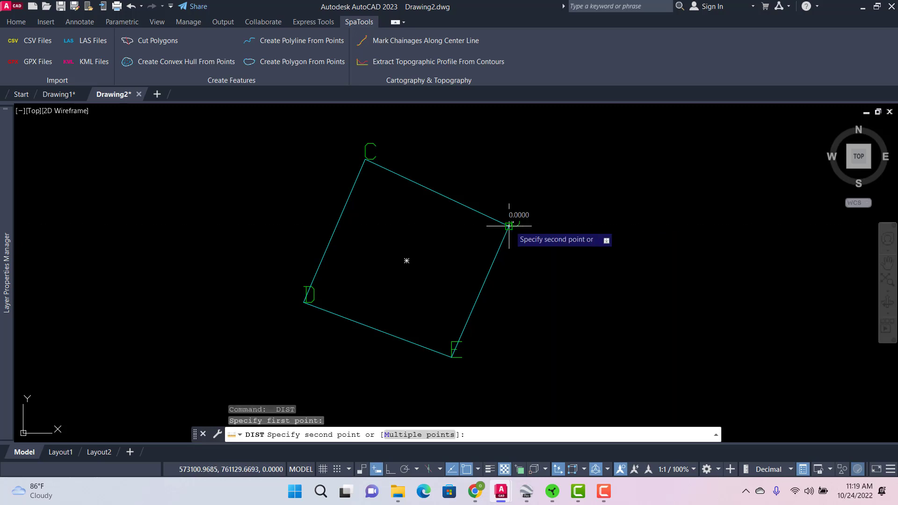
left_click(452, 357)
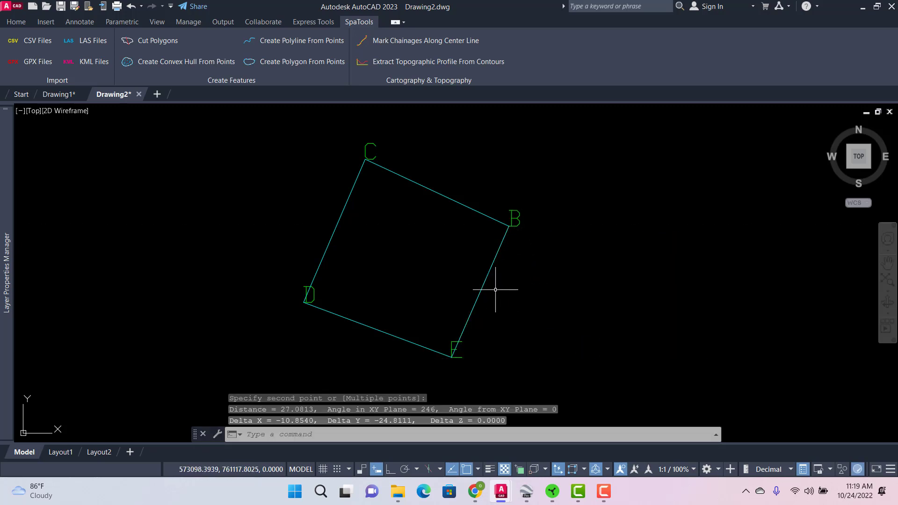